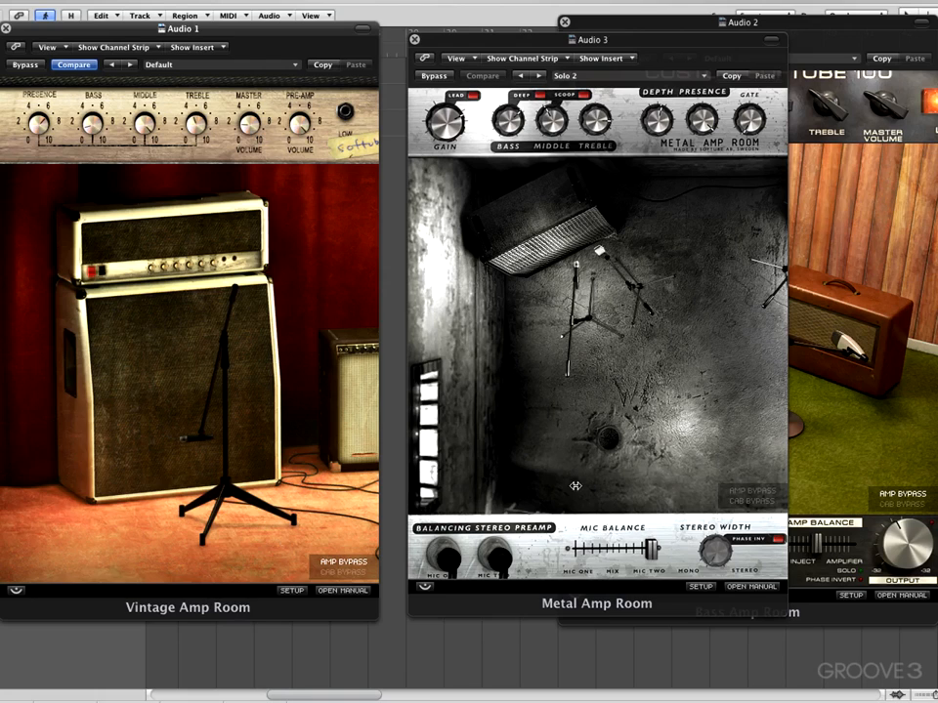
- Bring the Bass Amp Room window forward and browse the factory presets available in Vintage Amp Room
{"action": "left_click", "coordinate": [864, 427]}
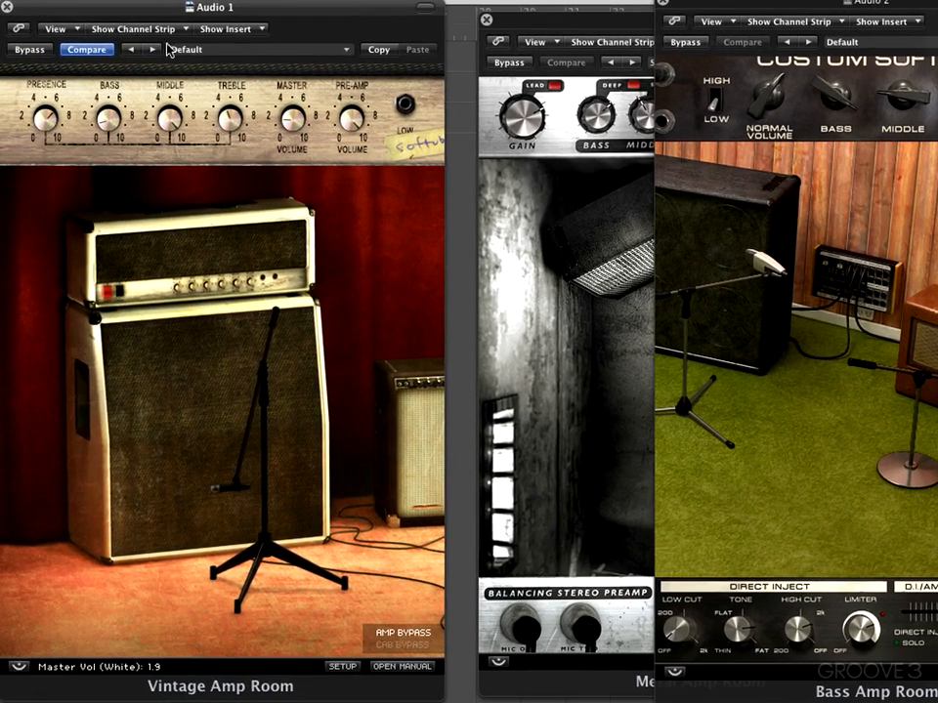
{"action": "left_click", "coordinate": [349, 53]}
{"action": "mouse_move", "coordinate": [398, 219]}
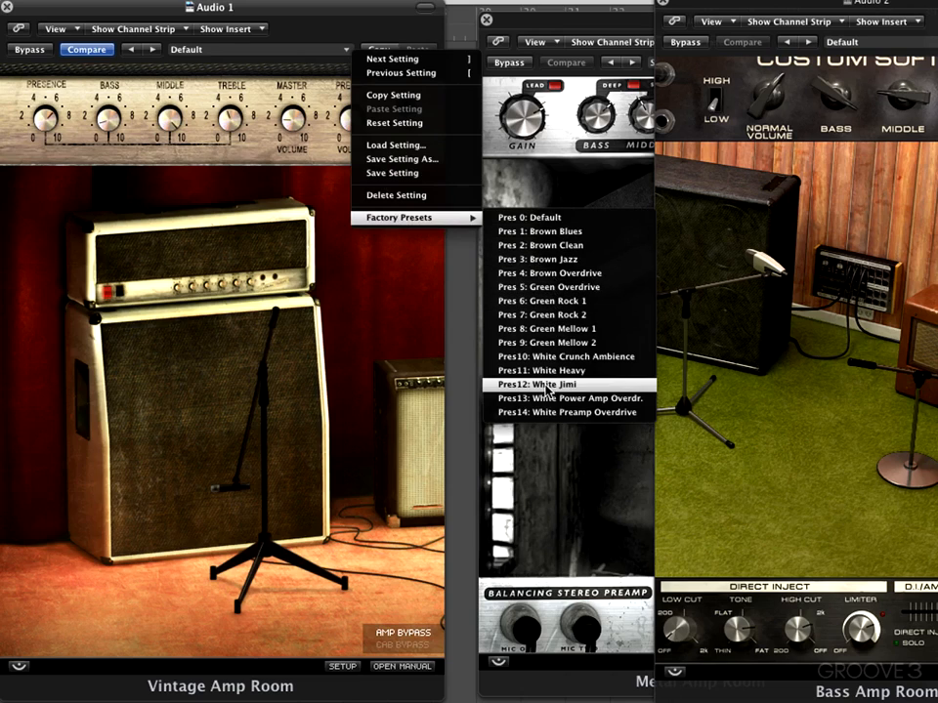
{"action": "left_click", "coordinate": [364, 317]}
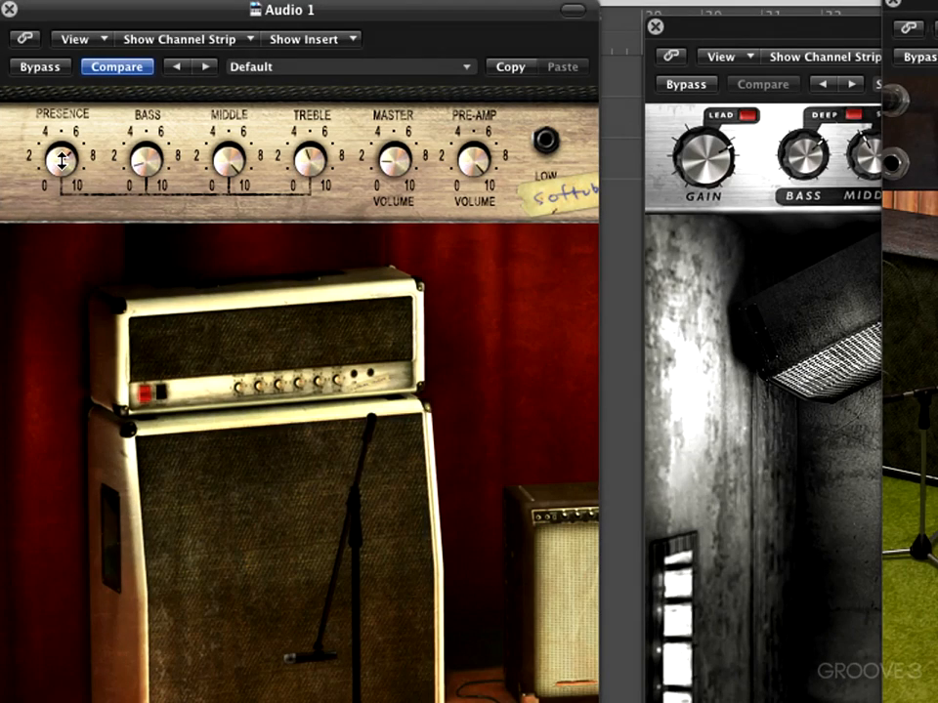
- Try the Presence control and the microphone position on the white amp in Vintage Amp Room
{"action": "mouse_move", "coordinate": [62, 162]}
{"action": "left_mouse_down"}
{"action": "mouse_move", "coordinate": [54, 238]}
{"action": "mouse_move", "coordinate": [64, 148]}
{"action": "mouse_move", "coordinate": [62, 209]}
{"action": "mouse_move", "coordinate": [62, 159]}
{"action": "left_mouse_up"}
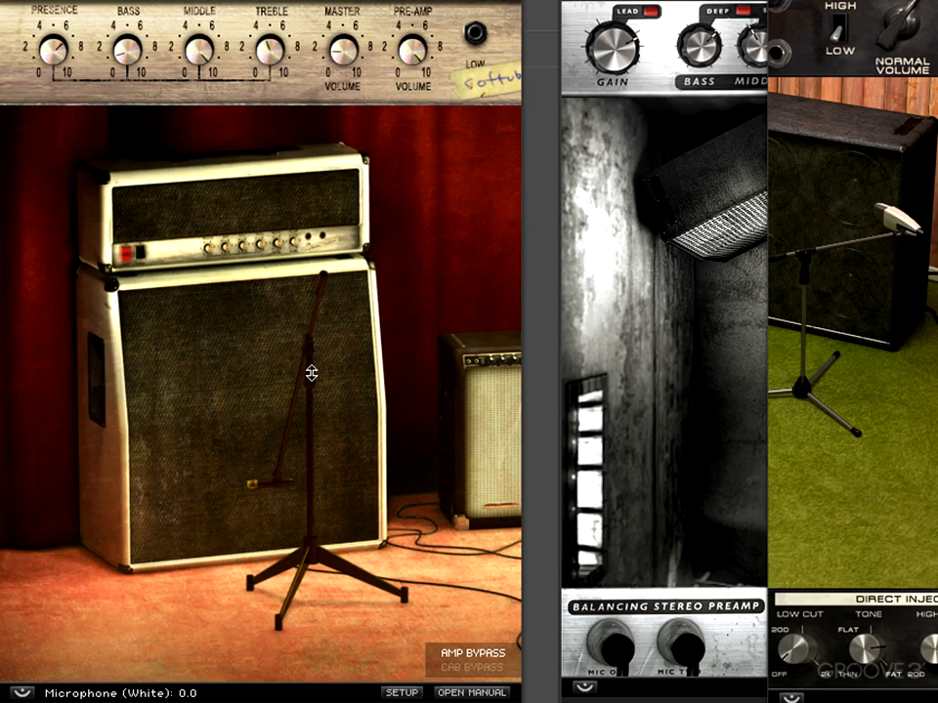
{"action": "mouse_move", "coordinate": [311, 373]}
{"action": "left_mouse_down"}
{"action": "mouse_move", "coordinate": [422, 676]}
{"action": "mouse_move", "coordinate": [397, 564]}
{"action": "mouse_move", "coordinate": [311, 412]}
{"action": "mouse_move", "coordinate": [300, 371]}
{"action": "mouse_move", "coordinate": [330, 640]}
{"action": "mouse_move", "coordinate": [293, 357]}
{"action": "mouse_move", "coordinate": [313, 617]}
{"action": "mouse_move", "coordinate": [323, 479]}
{"action": "mouse_move", "coordinate": [302, 375]}
{"action": "left_mouse_up"}
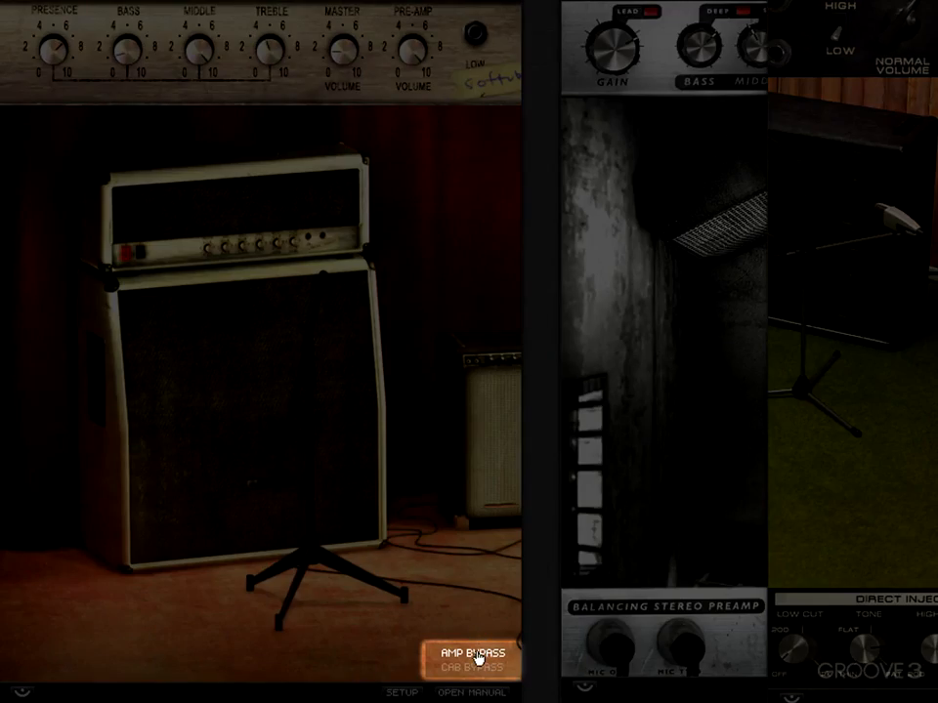
- Alternate between amp bypass and cab bypass on the white amp, and leave both bypasses off
{"action": "left_click", "coordinate": [474, 668]}
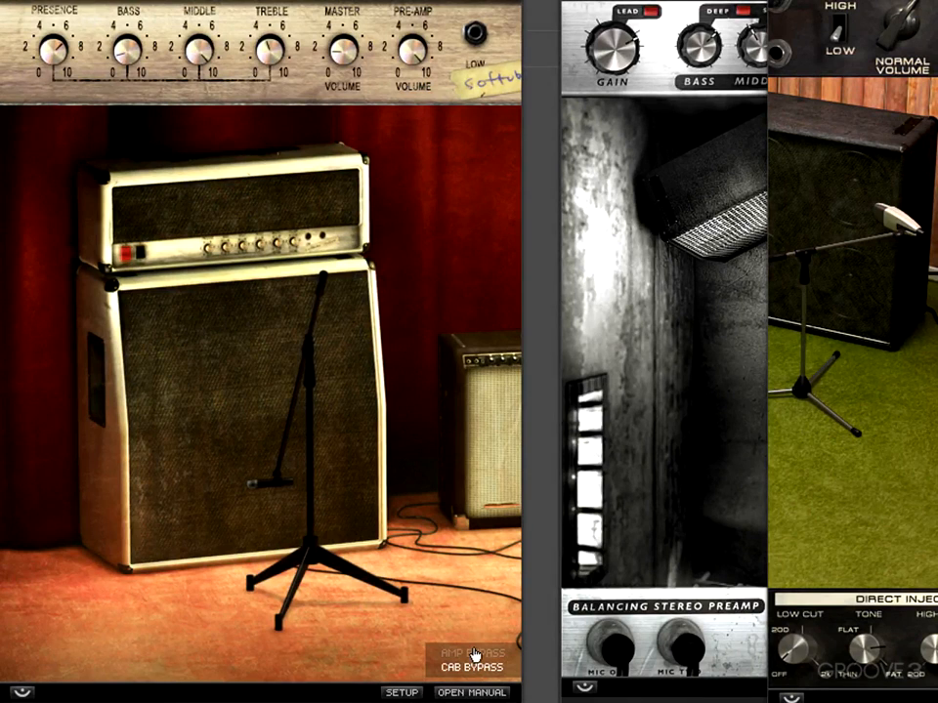
{"action": "left_click", "coordinate": [474, 654]}
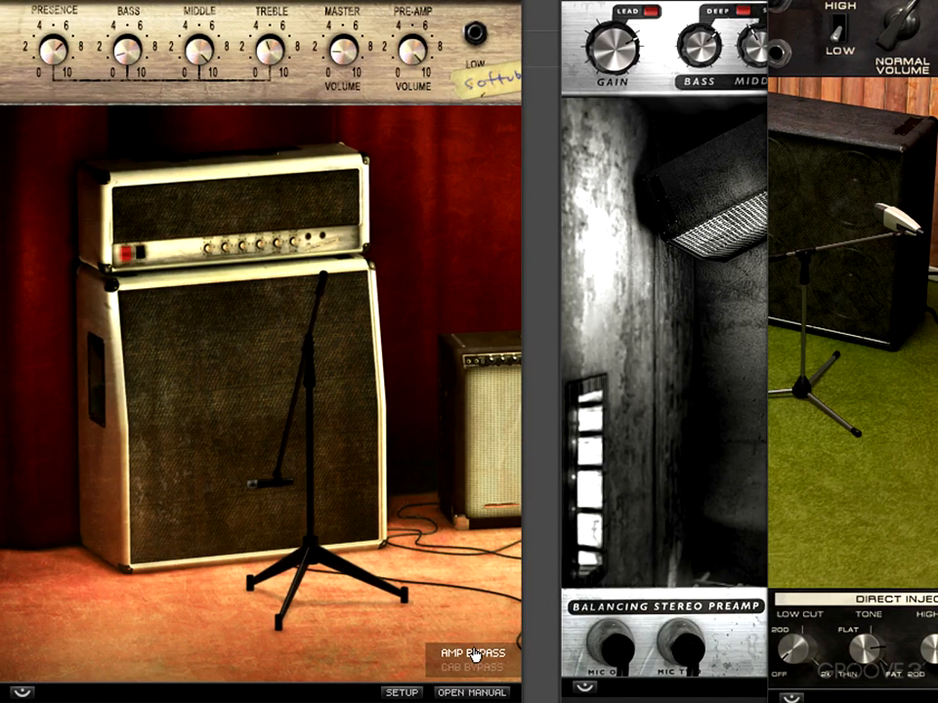
{"action": "left_click", "coordinate": [474, 672]}
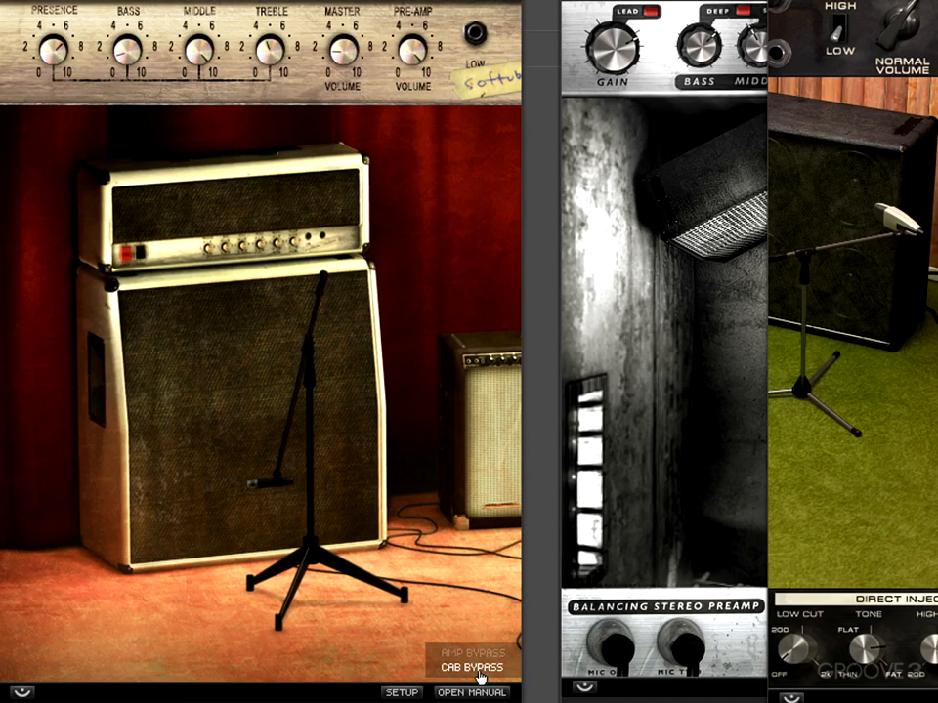
{"action": "left_click", "coordinate": [478, 672]}
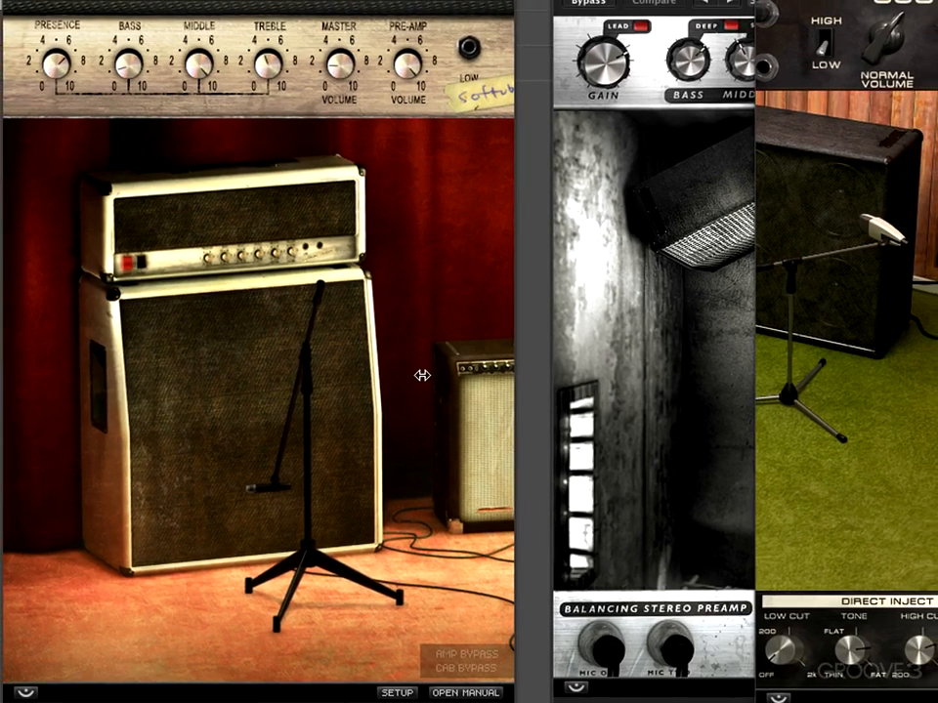
- Switch Vintage Amp Room to the brown amp and try its Vibrato and Bright switches and microphone position
{"action": "left_click_drag", "start_coordinate": [422, 375], "coordinate": [177, 375]}
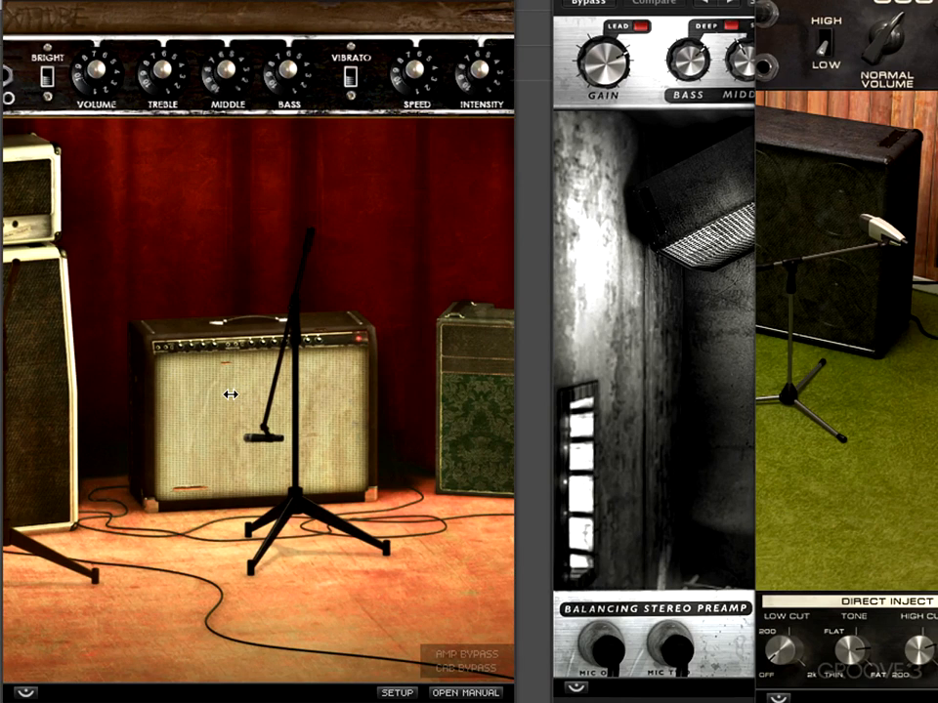
{"action": "left_click", "coordinate": [349, 78]}
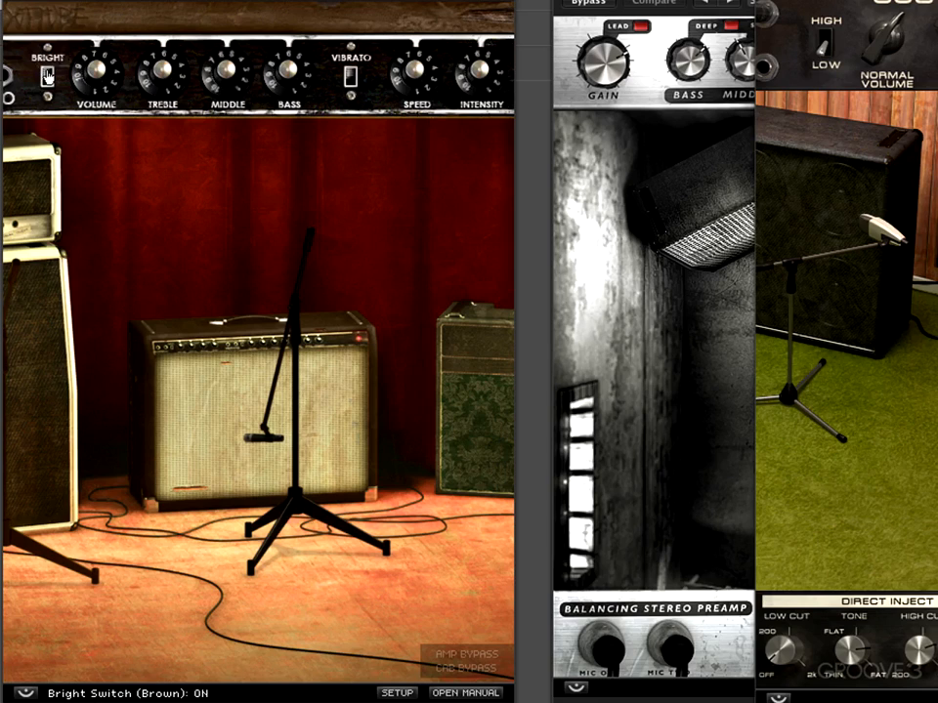
{"action": "left_click", "coordinate": [46, 75]}
{"action": "left_click", "coordinate": [350, 78]}
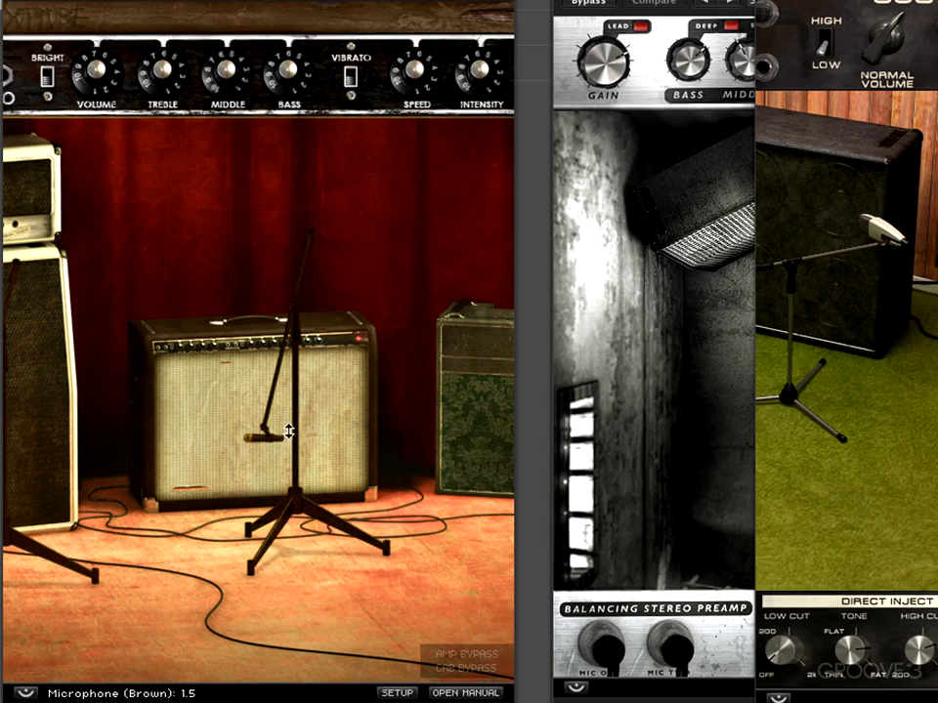
{"action": "left_click_drag", "start_coordinate": [294, 427], "coordinate": [346, 496]}
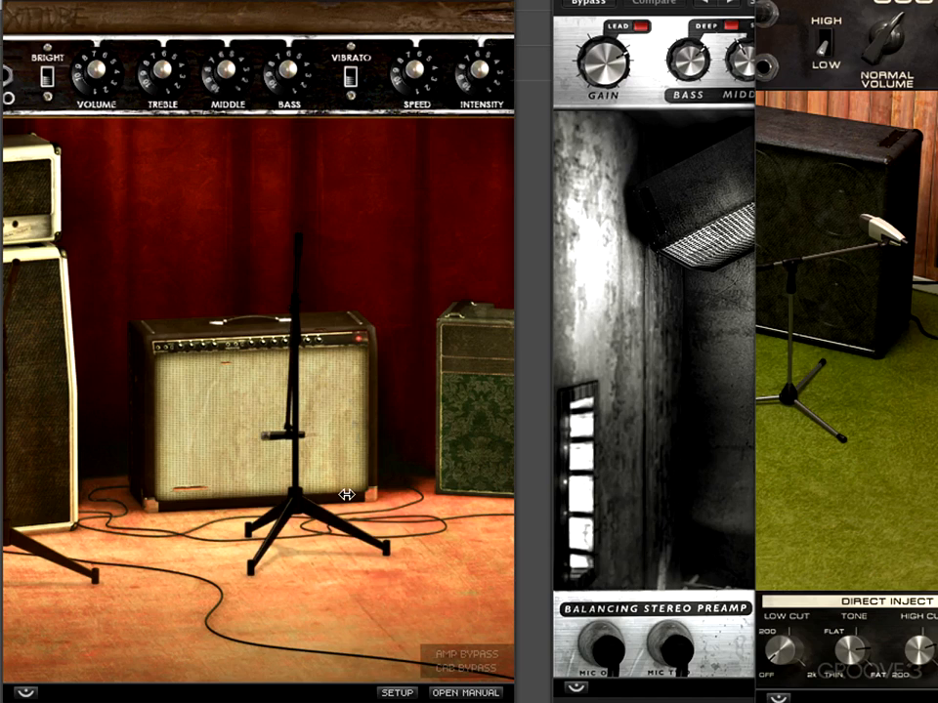
- Switch Vintage Amp Room to the green amp and try its Vib-Trem on/off control and microphone position
{"action": "left_click_drag", "start_coordinate": [346, 433], "coordinate": [135, 397]}
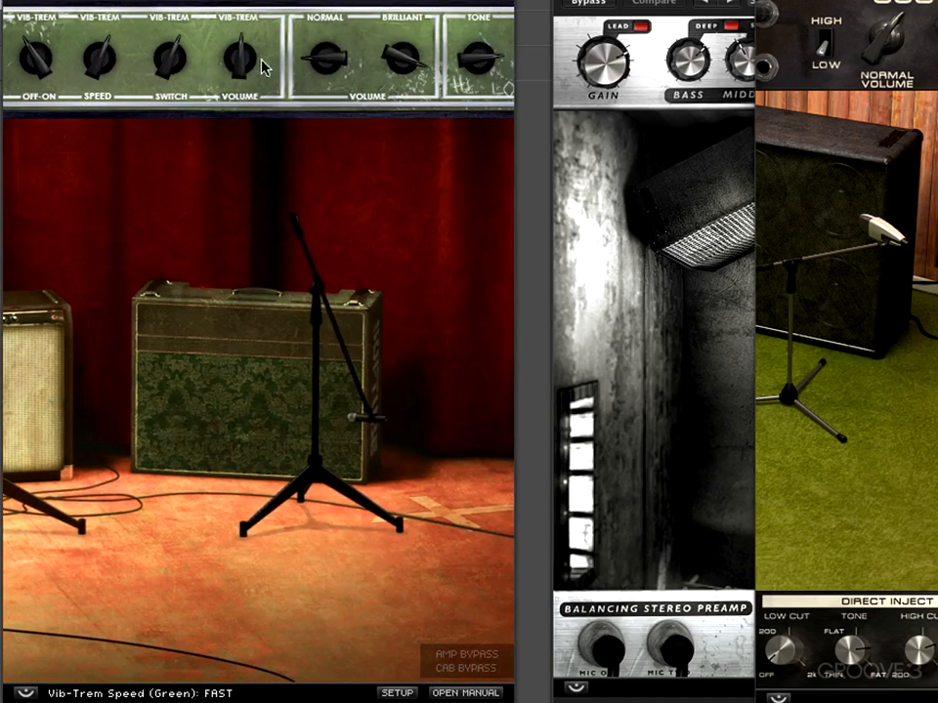
{"action": "left_click", "coordinate": [32, 61]}
{"action": "left_click", "coordinate": [33, 64]}
{"action": "left_click", "coordinate": [33, 63]}
{"action": "left_click", "coordinate": [34, 63]}
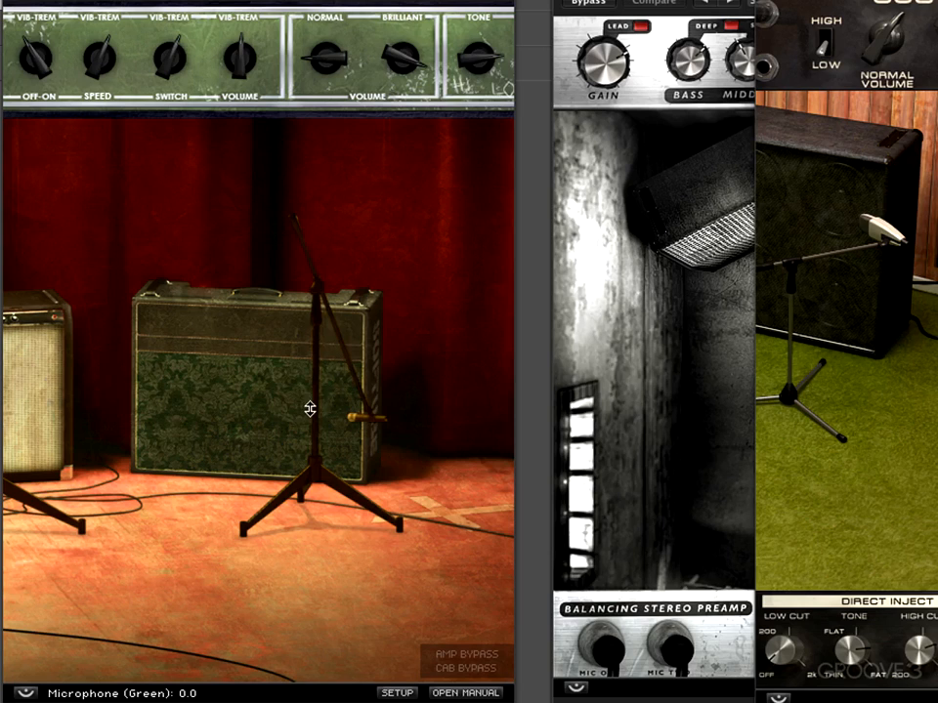
{"action": "left_click_drag", "start_coordinate": [310, 443], "coordinate": [282, 441]}
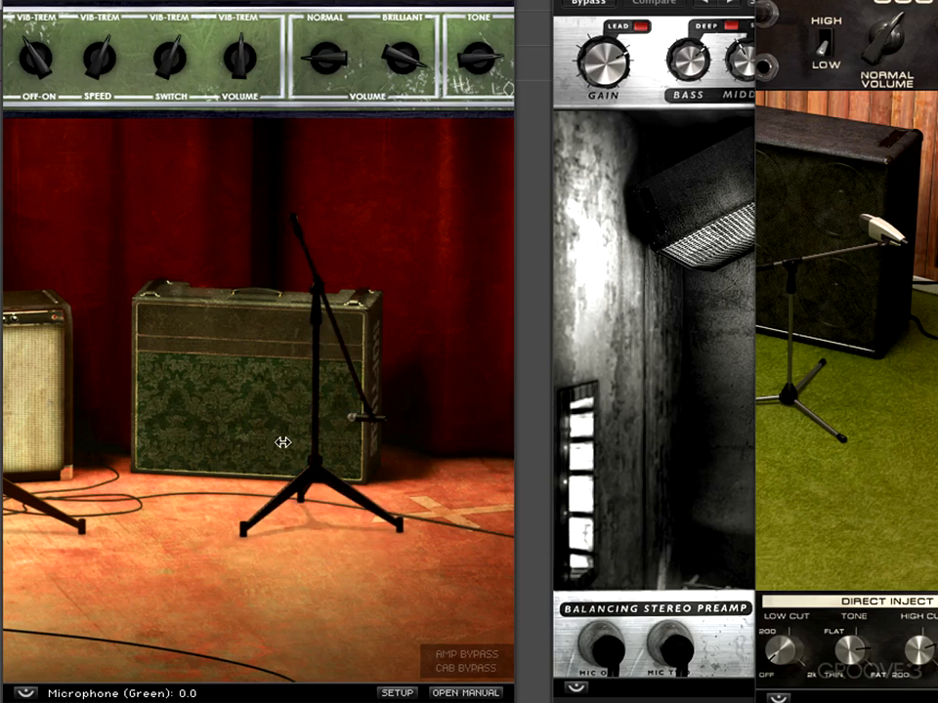
- Cycle through the amp and cab bypass states on the green amp, and leave cab bypass on
{"action": "left_click", "coordinate": [463, 666]}
{"action": "left_click", "coordinate": [463, 666]}
{"action": "left_click", "coordinate": [463, 666]}
{"action": "left_click", "coordinate": [463, 666]}
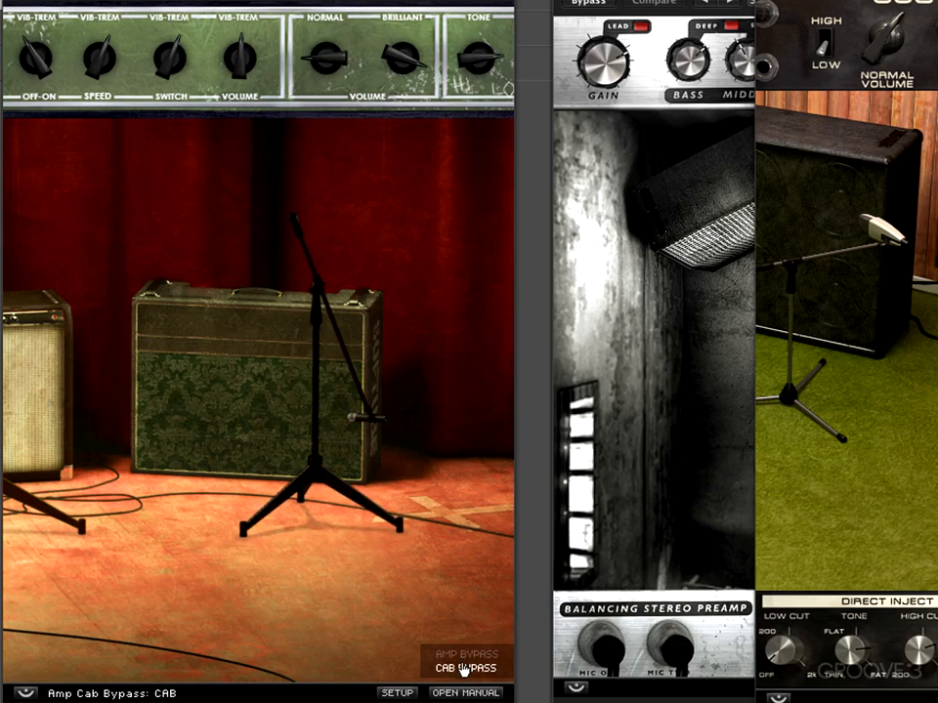
- Return to the white amp and swing its microphone outward, off-axis to the speaker cabinet
{"action": "left_click_drag", "start_coordinate": [196, 517], "coordinate": [413, 511]}
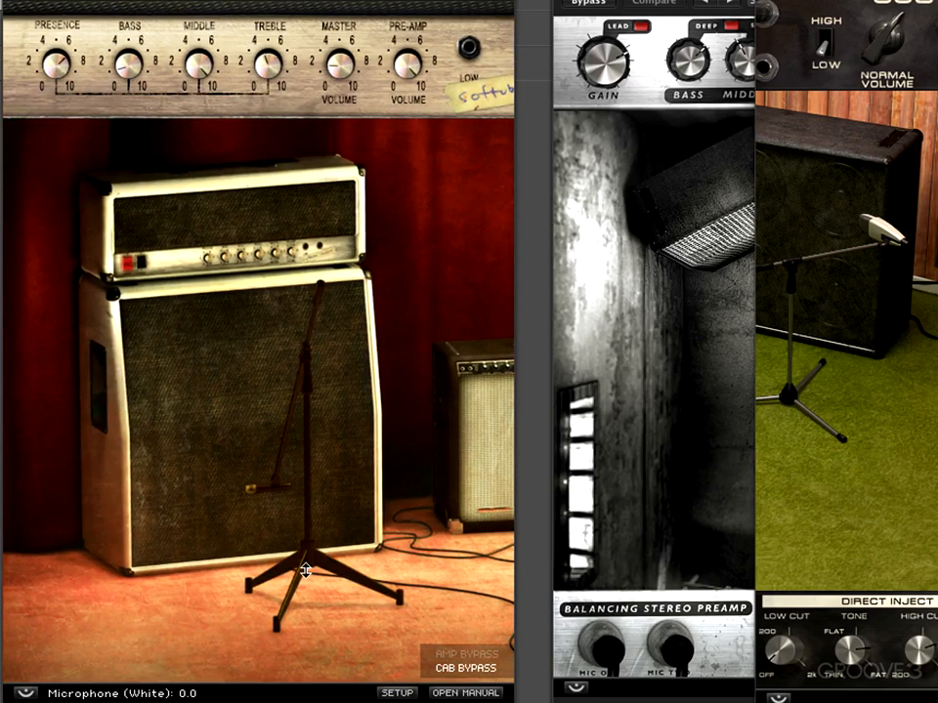
{"action": "left_click_drag", "start_coordinate": [305, 571], "coordinate": [186, 661]}
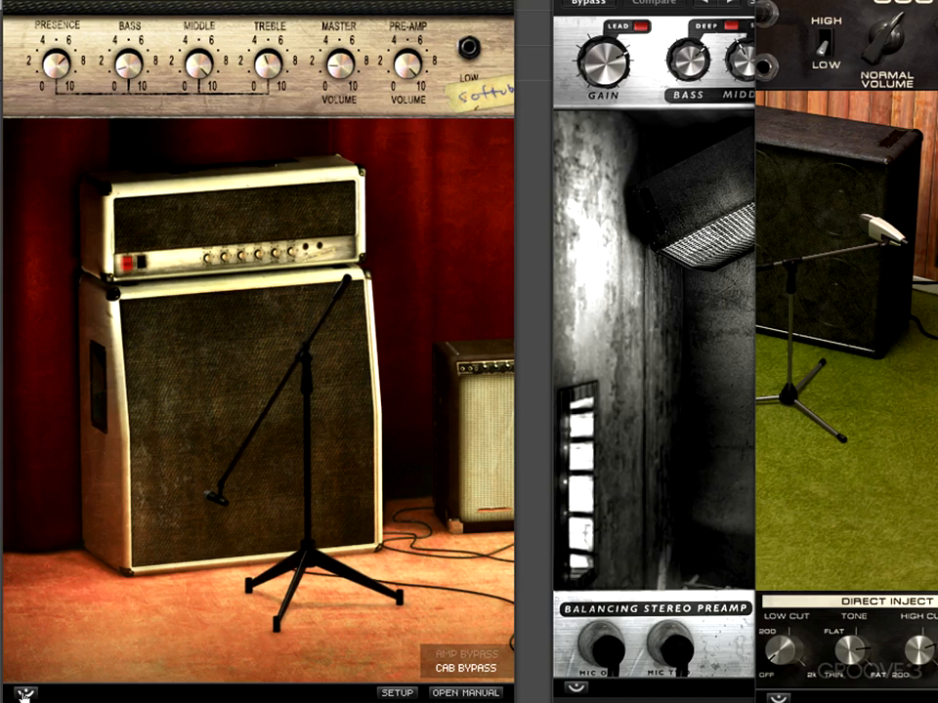
- Open the Vintage Amp Room about page, check online for Softube updates, and return to Logic Pro
{"action": "left_click", "coordinate": [25, 694]}
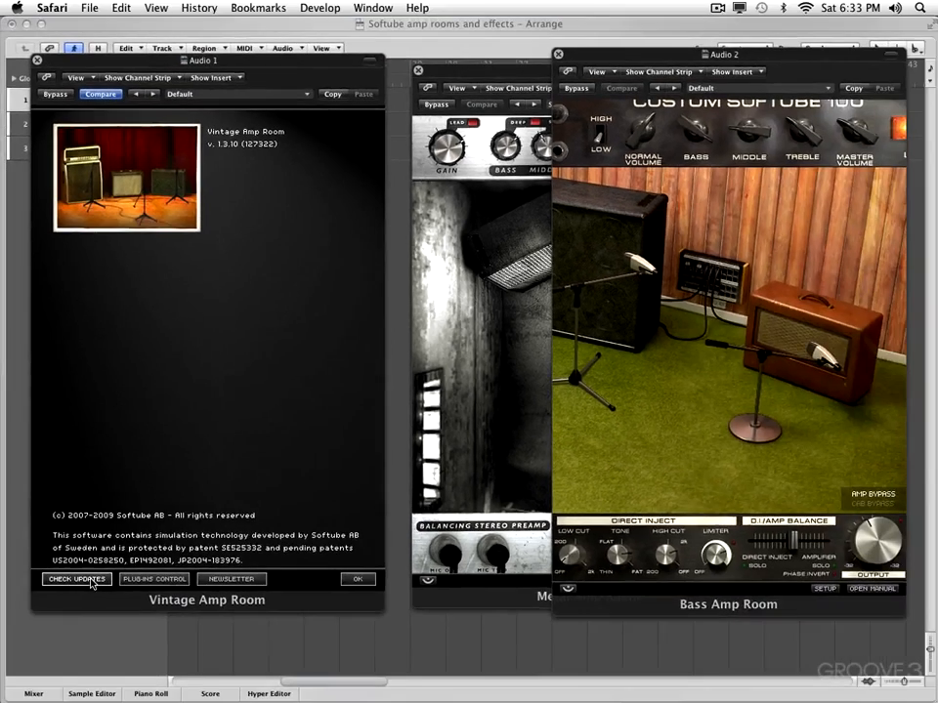
{"action": "left_click", "coordinate": [91, 583]}
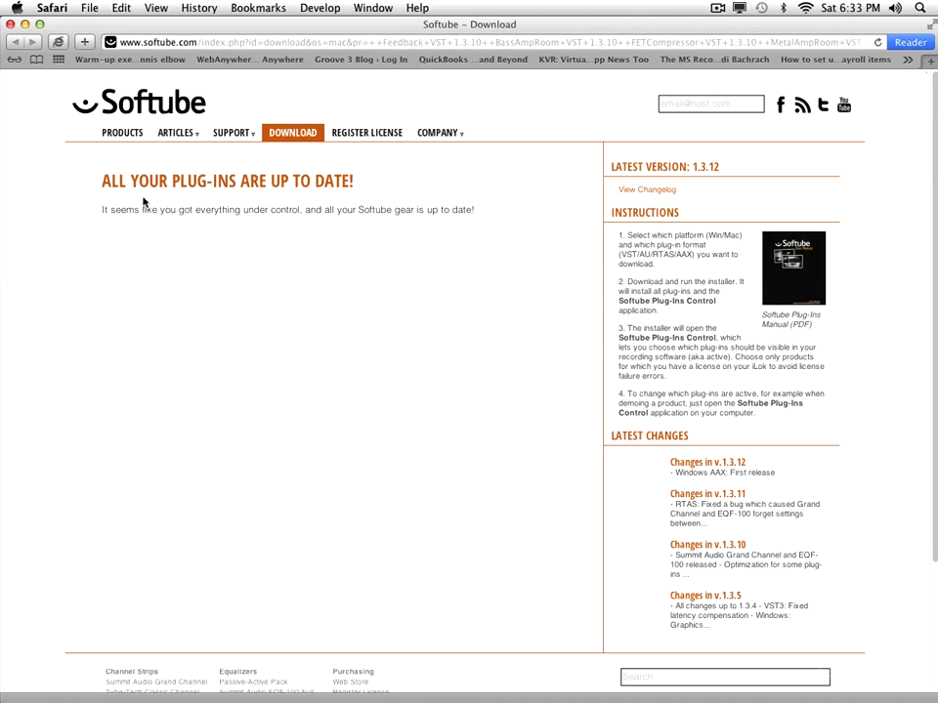
{"action": "key", "text": "super+Tab"}
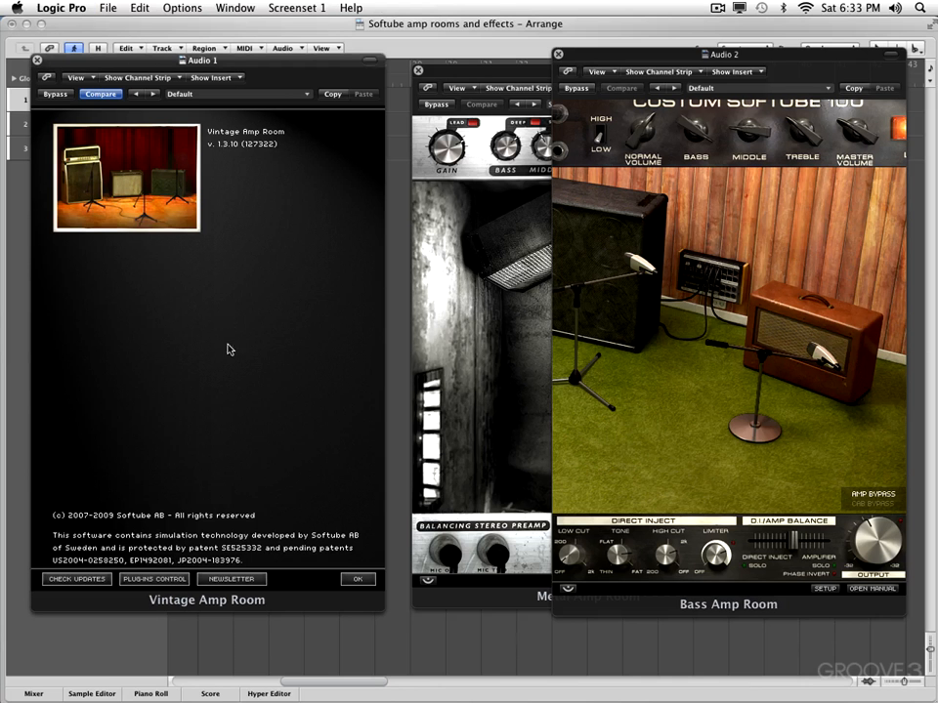
- Launch Softube Plug-Ins Control and authorize it with the account password
{"action": "left_click", "coordinate": [152, 581]}
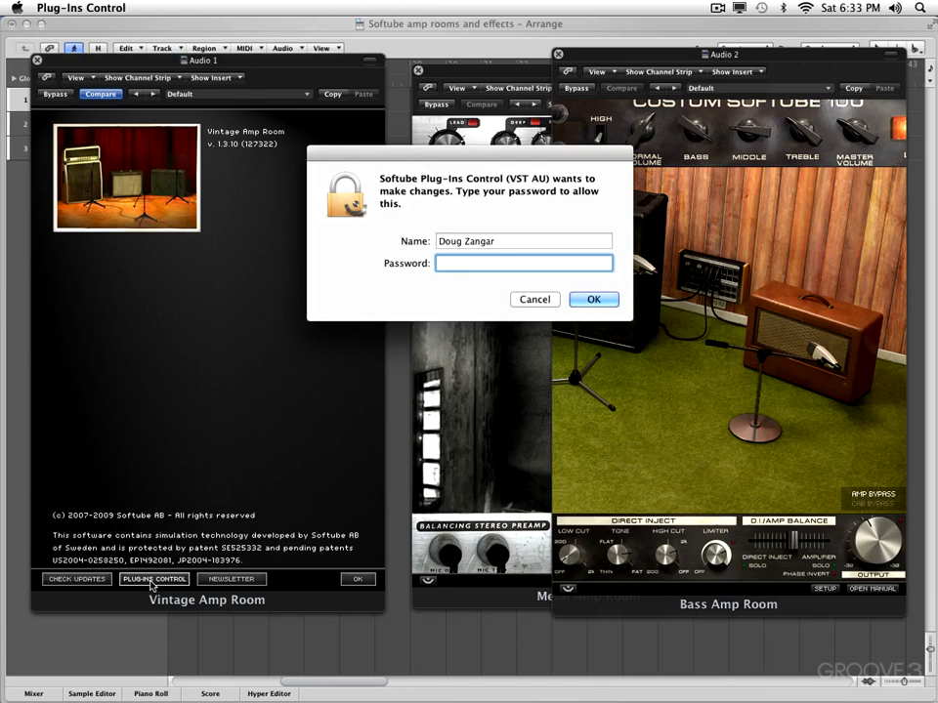
{"action": "type", "text": "******"}
{"action": "key", "text": "Return"}
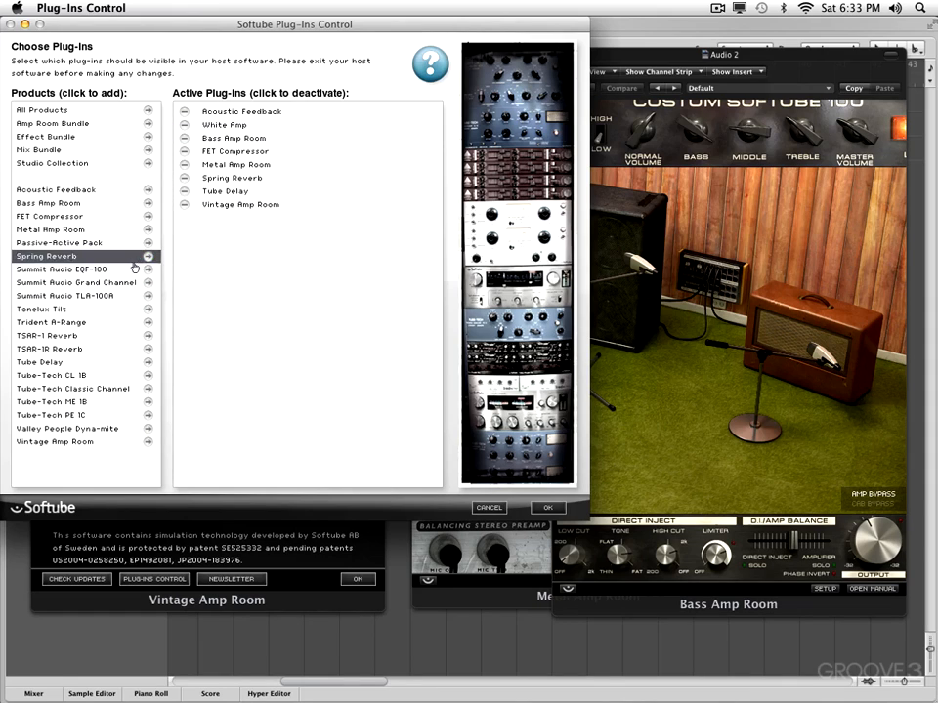
- Try adding Summit Audio TLA-100A to the active plug-ins, deactivate it, and cancel the plug-in selection
{"action": "left_click", "coordinate": [148, 296]}
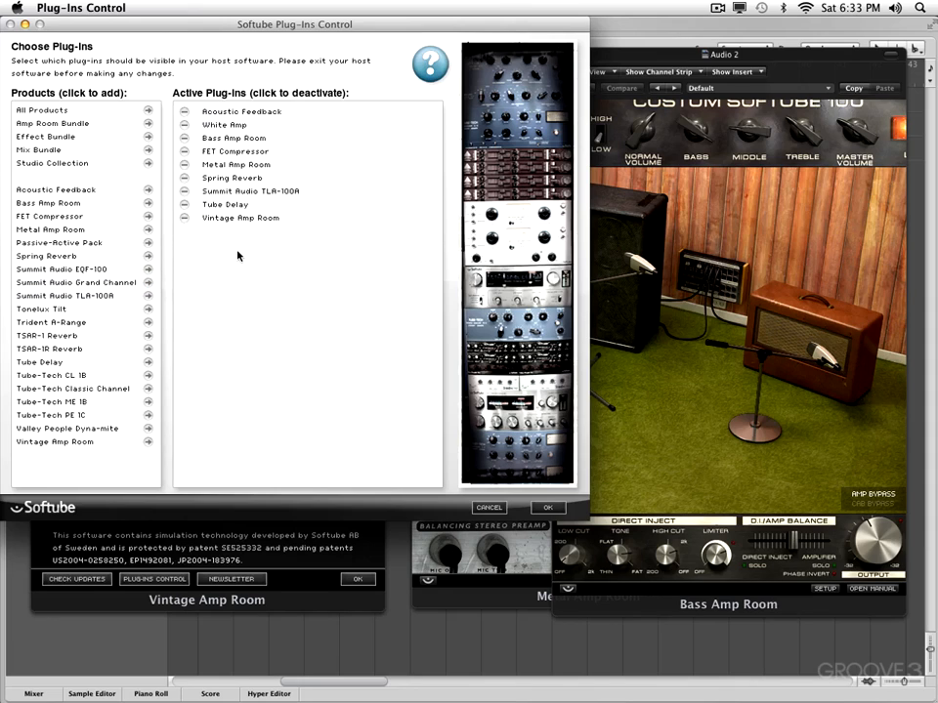
{"action": "left_click", "coordinate": [184, 191]}
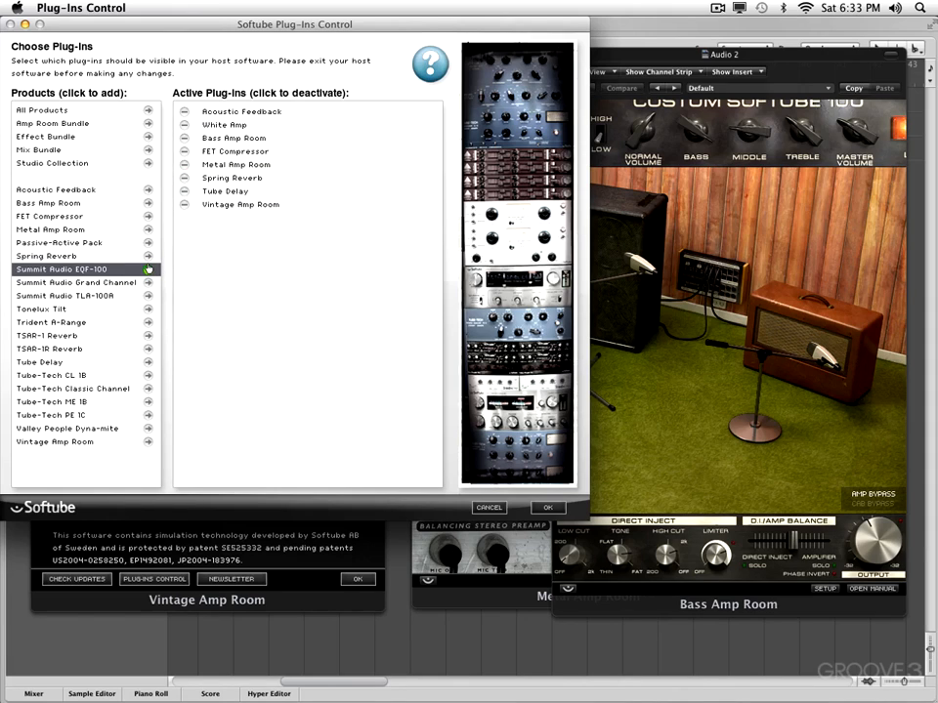
{"action": "left_click", "coordinate": [488, 506]}
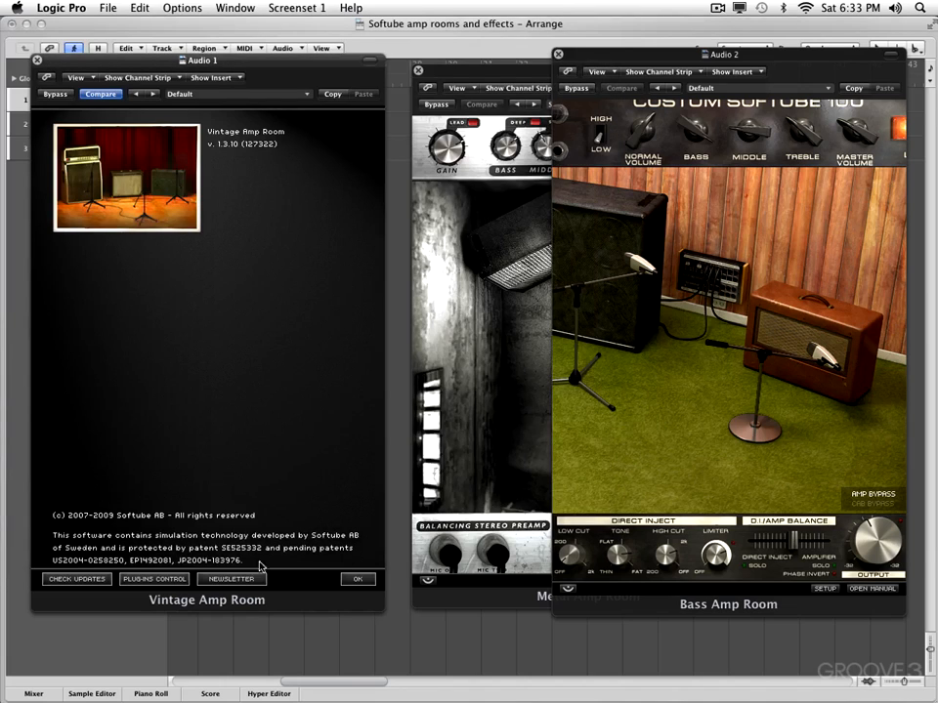
- View the Softube newsletter sign-up page, return to Logic Pro, and close the Vintage Amp Room about page
{"action": "left_click", "coordinate": [223, 580]}
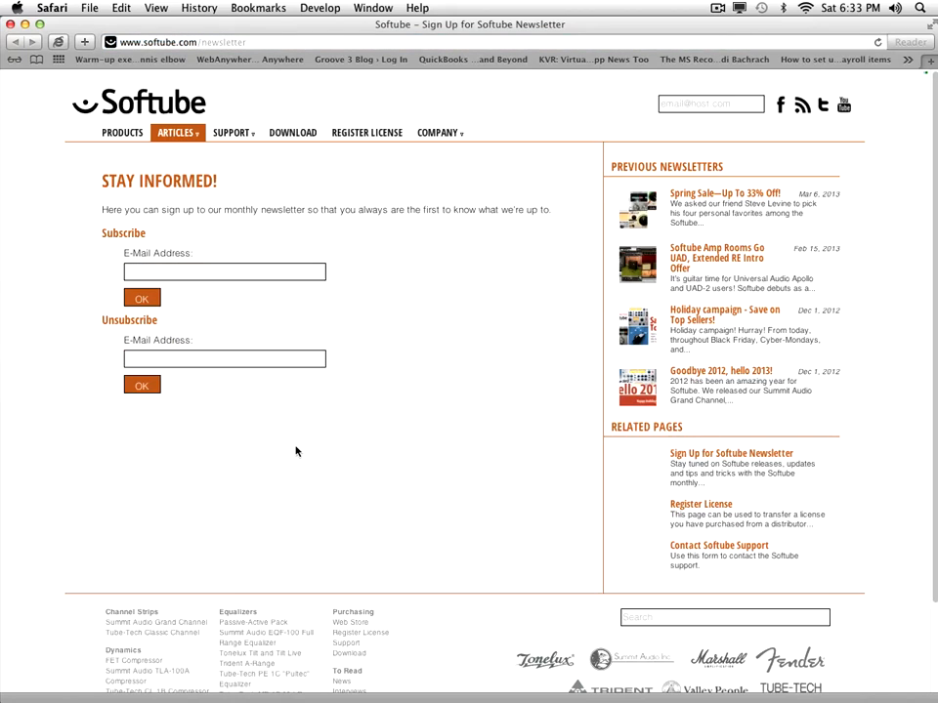
{"action": "key", "text": "super+Tab"}
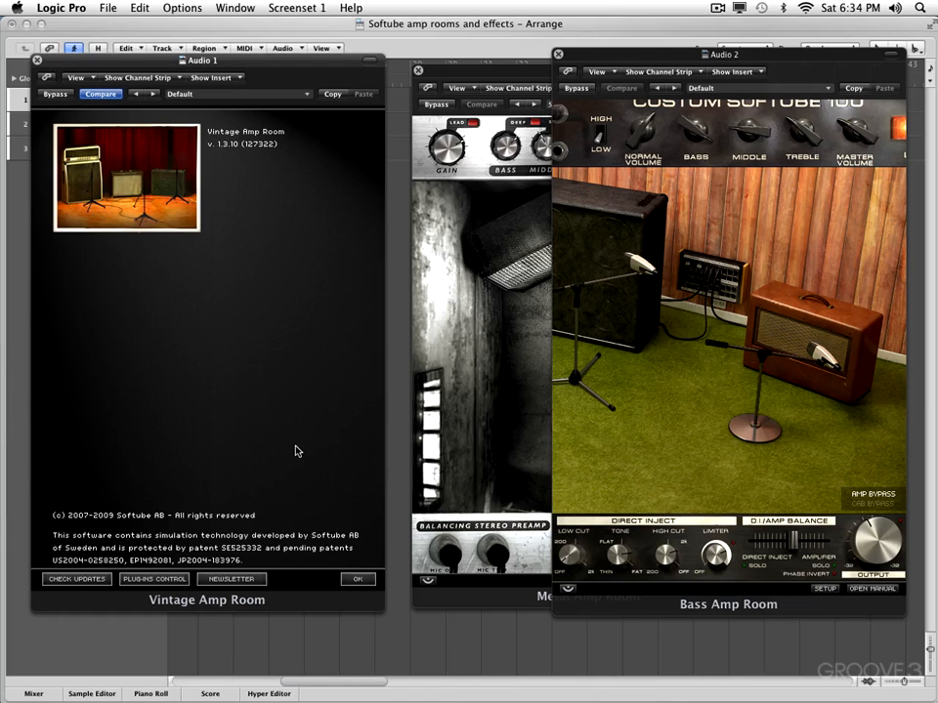
{"action": "left_click", "coordinate": [355, 579]}
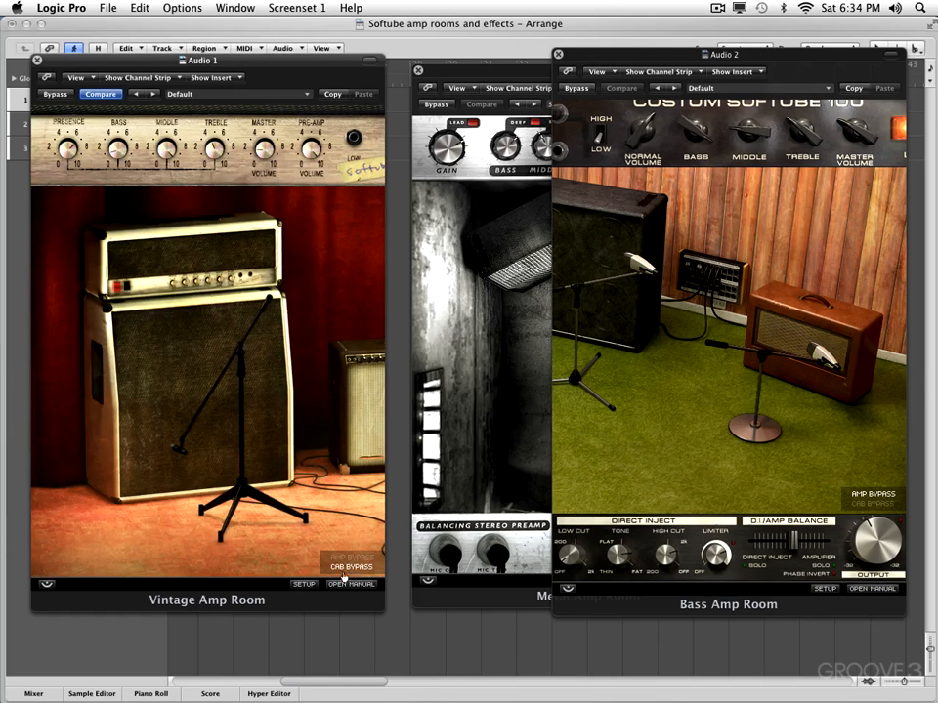
- Review the Vintage Amp Room setup options without saving, look at the Softube plug-ins manual, and return to Logic Pro
{"action": "left_click", "coordinate": [302, 585]}
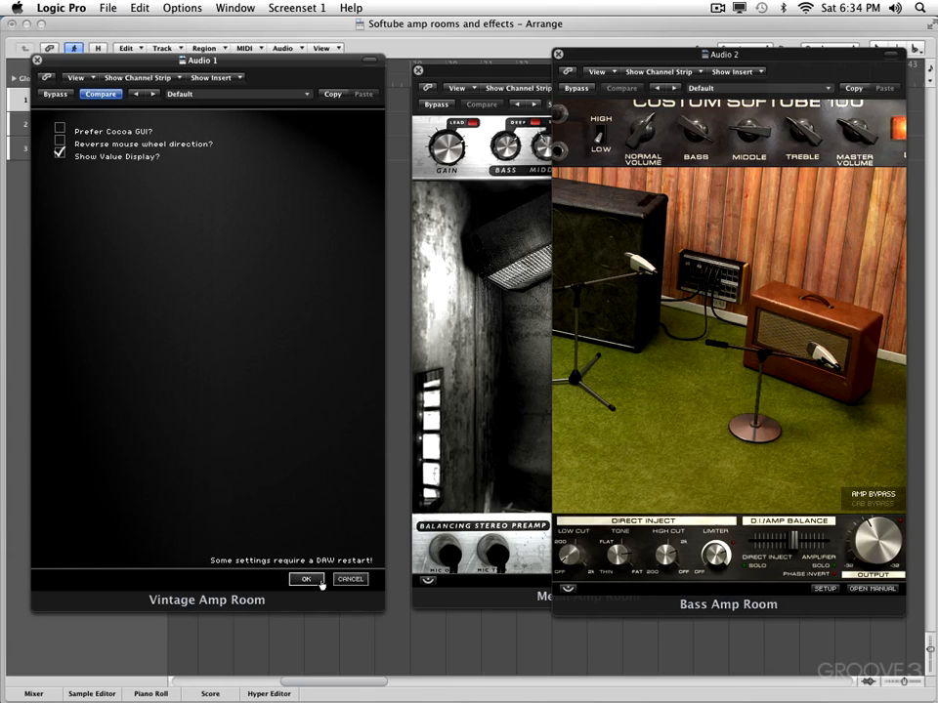
{"action": "left_click", "coordinate": [351, 579]}
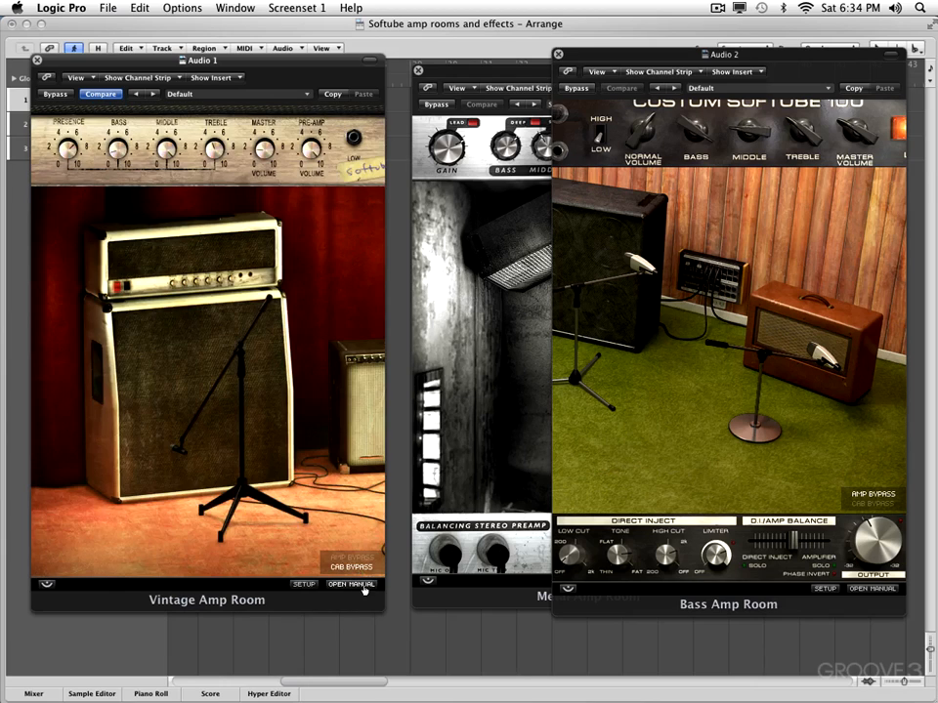
{"action": "left_click", "coordinate": [351, 584]}
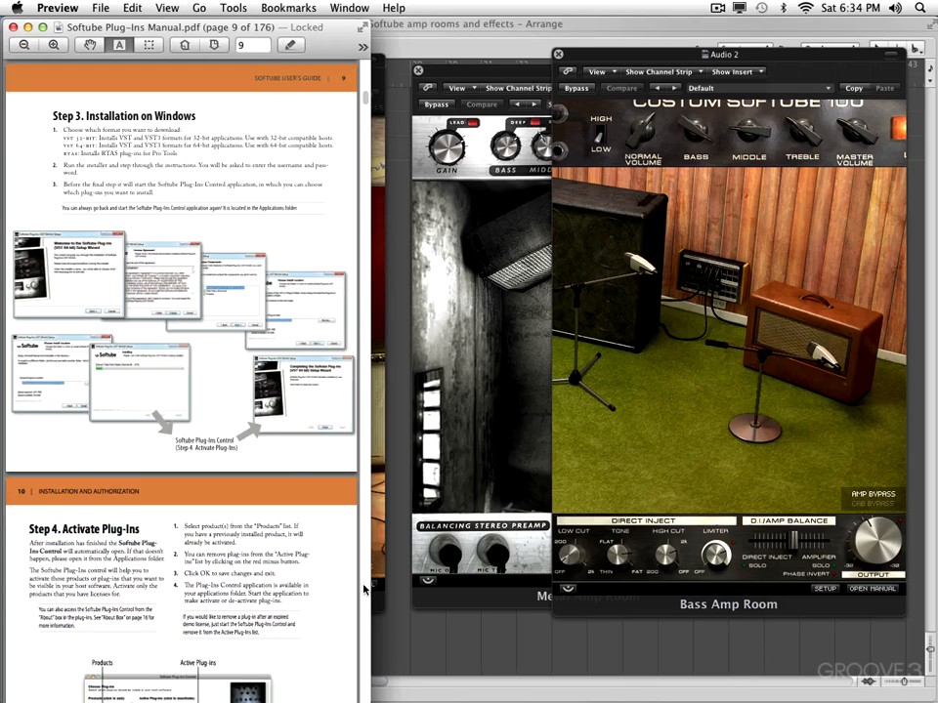
{"action": "left_click", "coordinate": [363, 588]}
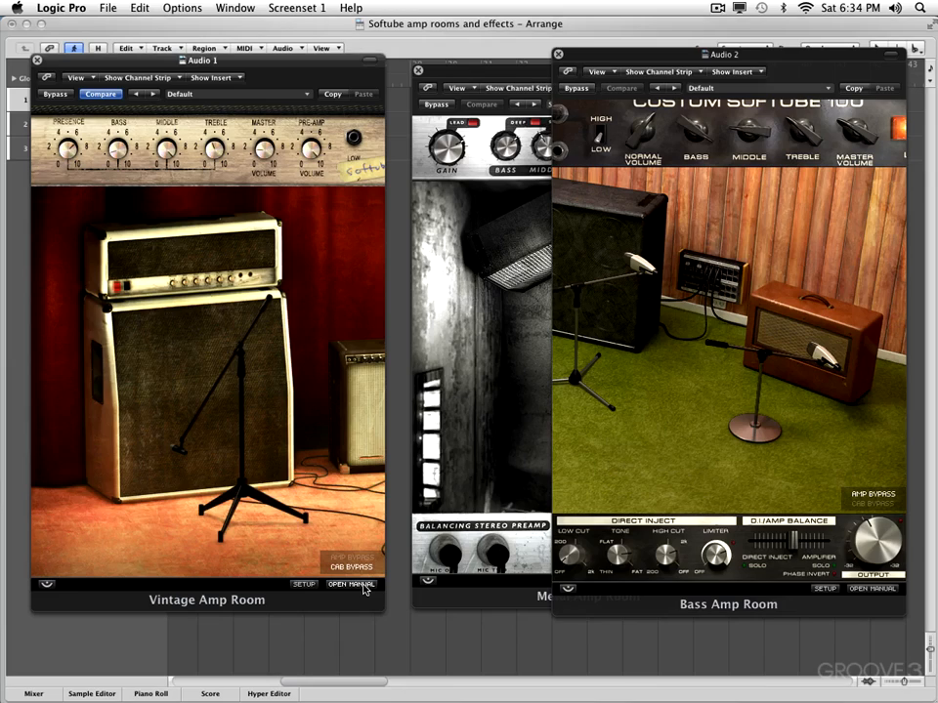
- Bring the Metal Amp Room window to the front
{"action": "left_click", "coordinate": [473, 317]}
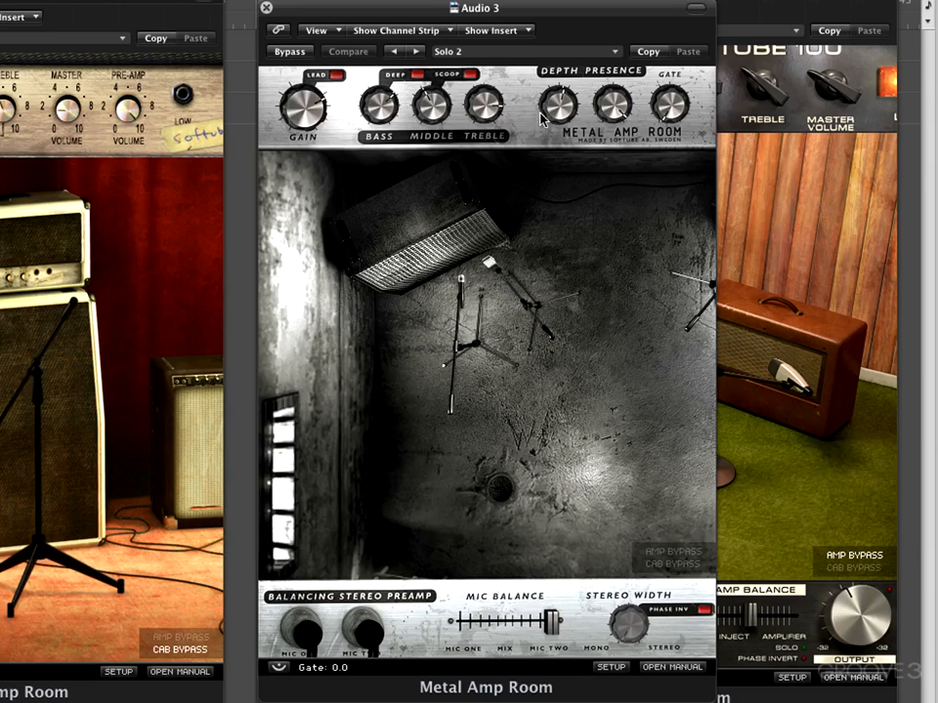
- Try the Metal Amp Room's Lead switch, turn on Deep and Scoop, and try the Gain knob
{"action": "left_click", "coordinate": [336, 77]}
{"action": "left_click", "coordinate": [336, 78]}
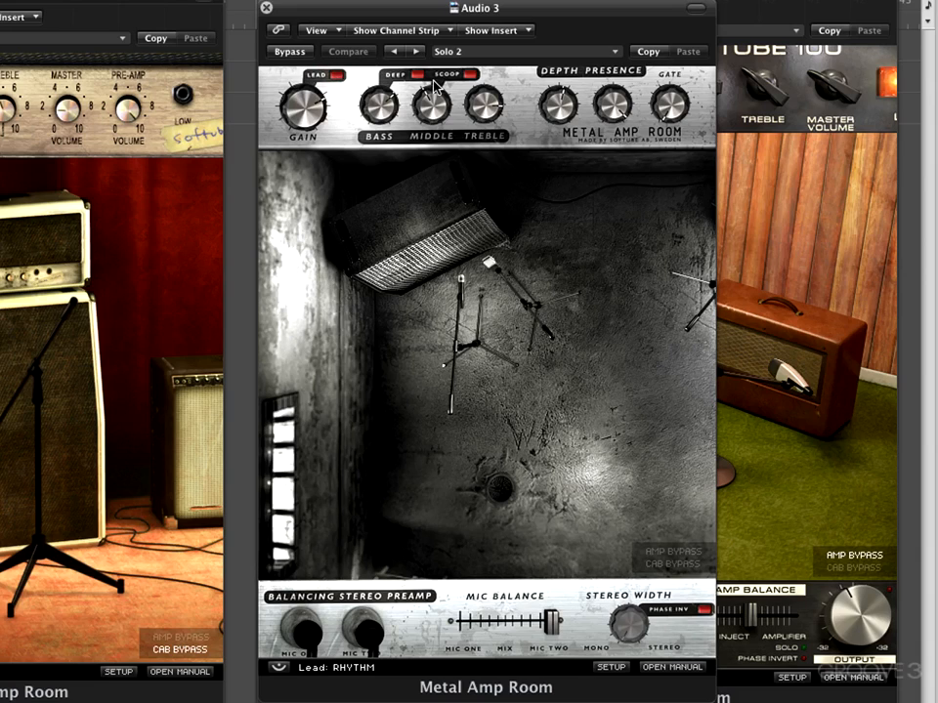
{"action": "left_click", "coordinate": [417, 74]}
{"action": "left_click", "coordinate": [468, 77]}
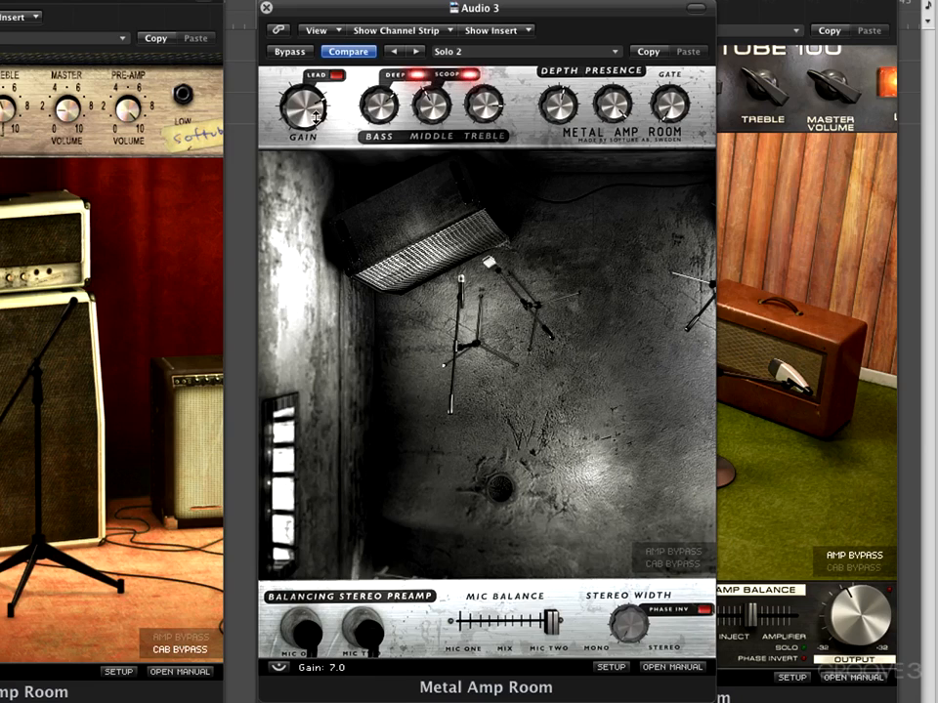
{"action": "mouse_move", "coordinate": [316, 117]}
{"action": "left_mouse_down"}
{"action": "mouse_move", "coordinate": [302, 136]}
{"action": "mouse_move", "coordinate": [310, 106]}
{"action": "left_mouse_up"}
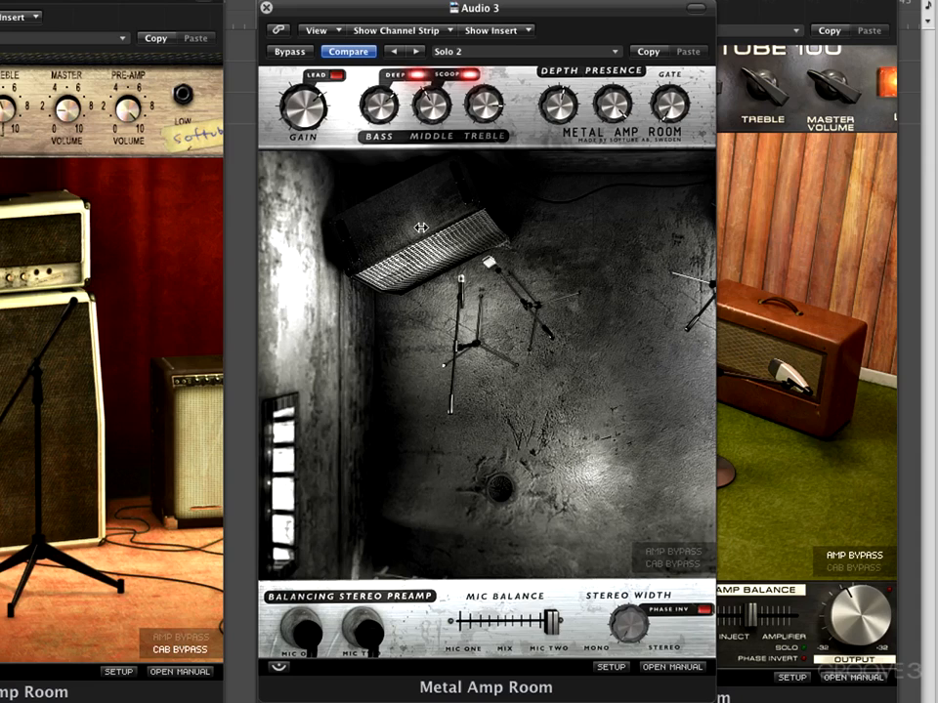
- Pull both microphones of the Metal Amp Room's first cabinet farther back from the speaker
{"action": "left_click", "coordinate": [454, 352]}
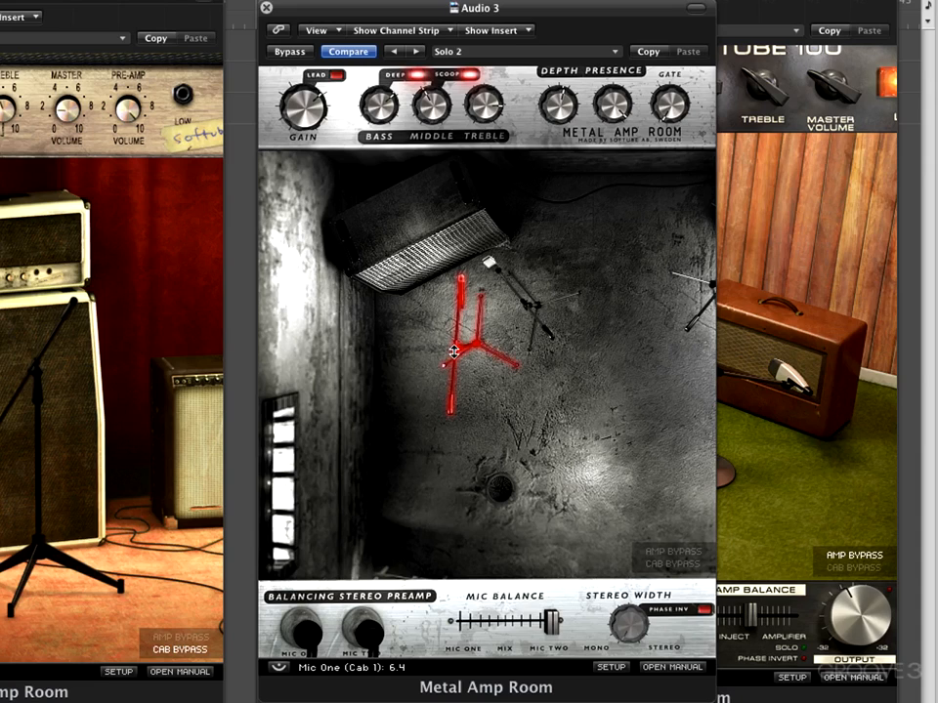
{"action": "left_click_drag", "start_coordinate": [455, 351], "coordinate": [439, 442]}
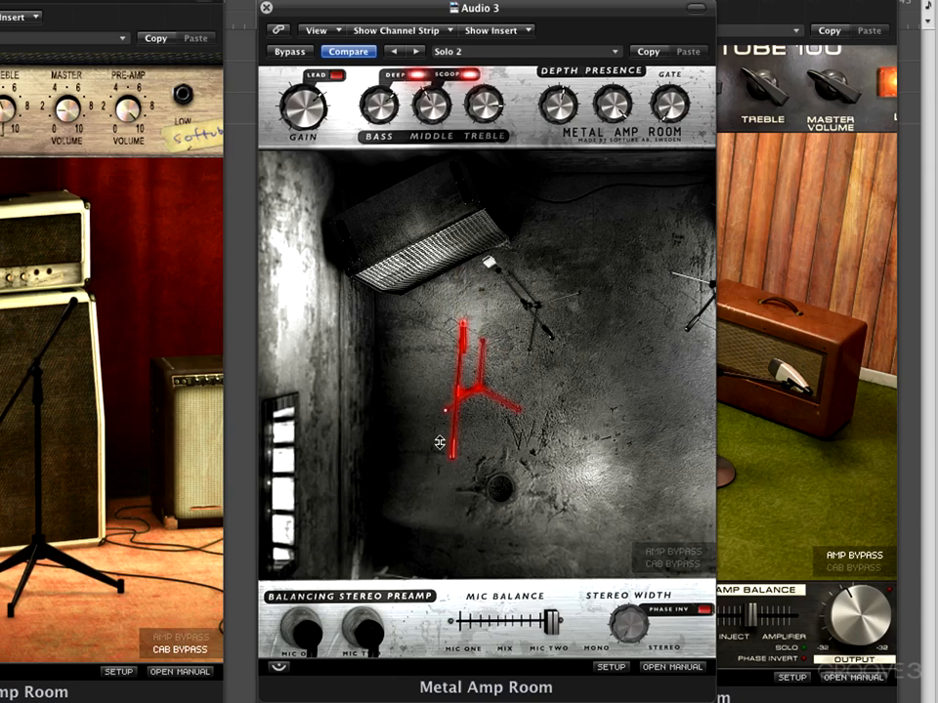
{"action": "left_click_drag", "start_coordinate": [526, 306], "coordinate": [587, 392]}
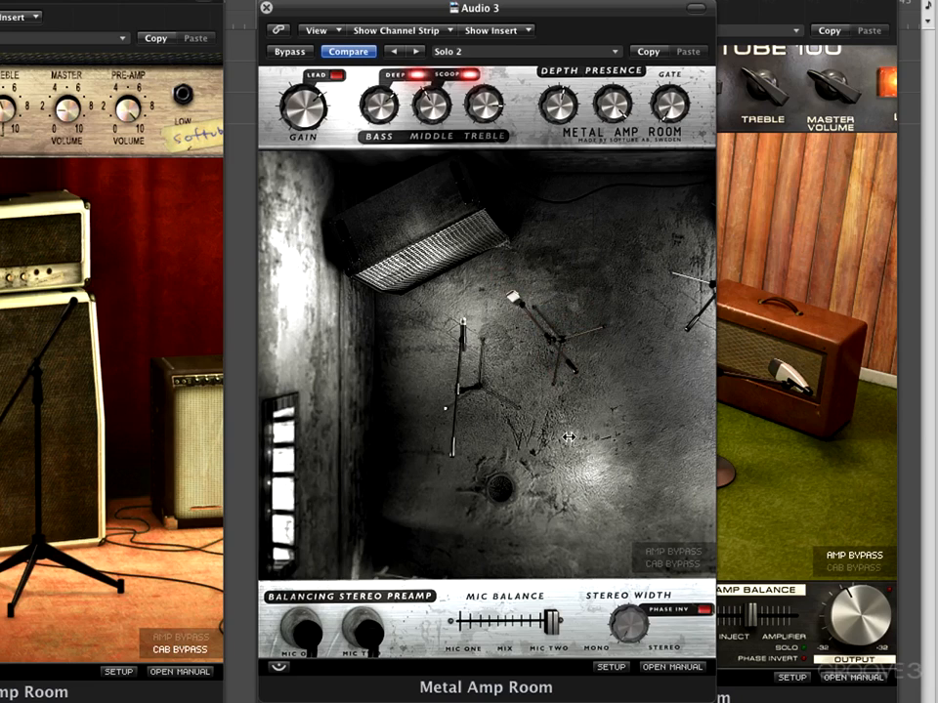
- Look at the second cabinet, return to the first, and set its mic balance to about +6%
{"action": "left_click_drag", "start_coordinate": [569, 438], "coordinate": [366, 425]}
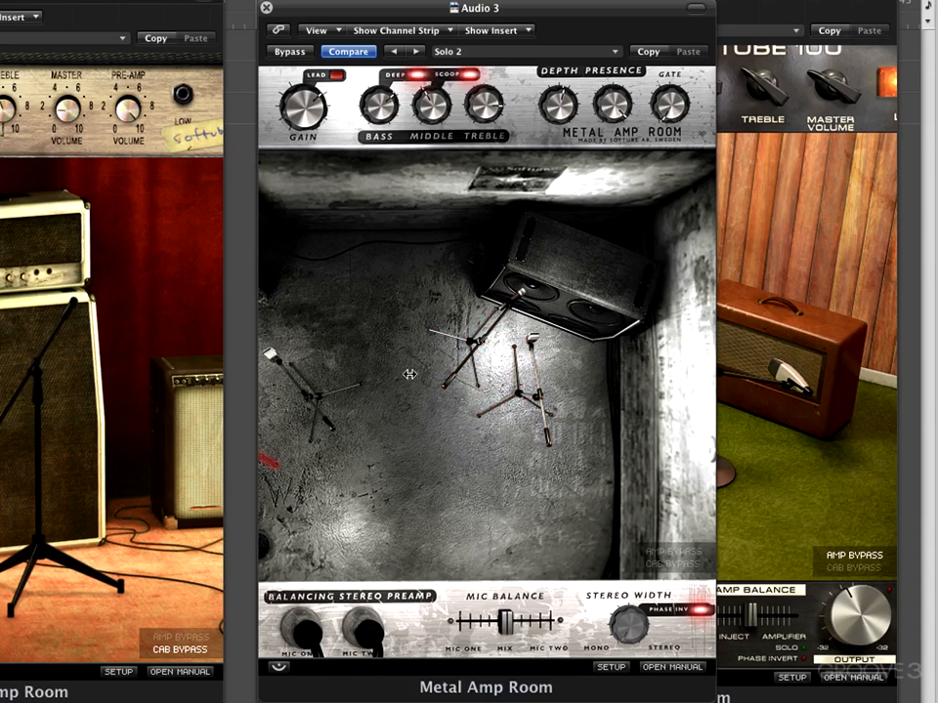
{"action": "left_click_drag", "start_coordinate": [405, 375], "coordinate": [566, 369]}
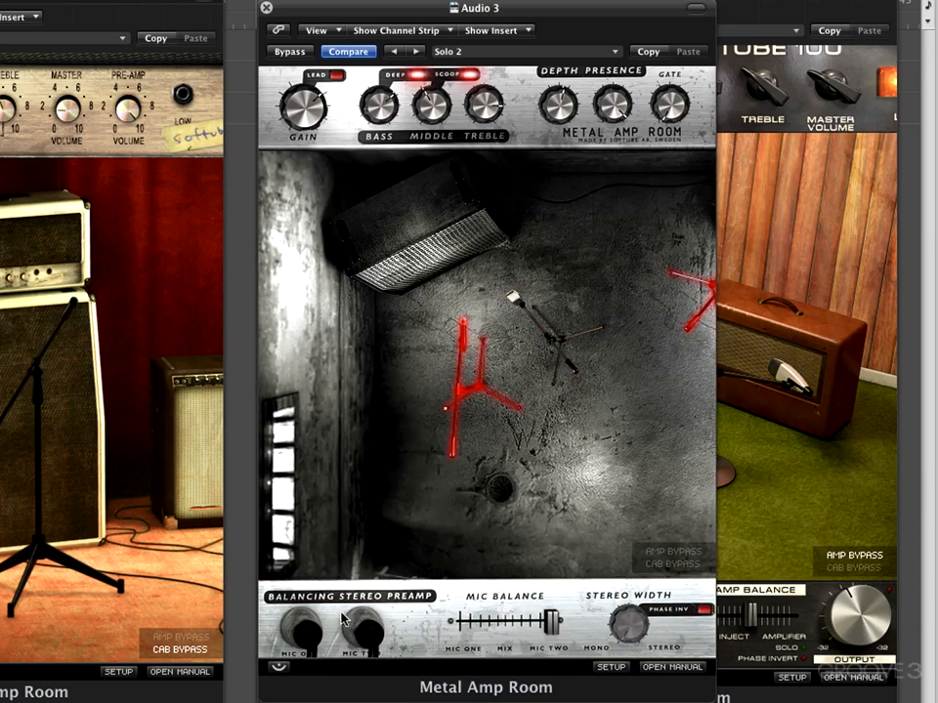
{"action": "left_click_drag", "start_coordinate": [552, 621], "coordinate": [491, 629]}
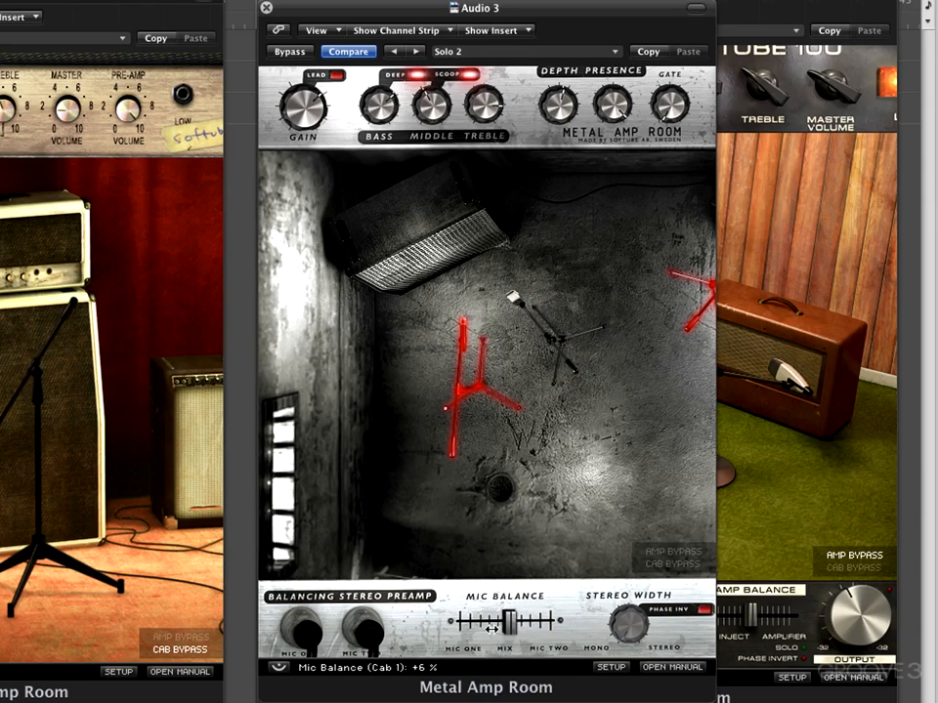
- Shift the second cabinet's mic balance slightly toward mic two, and switch the cabinet bypass on and off
{"action": "left_click_drag", "start_coordinate": [560, 450], "coordinate": [372, 458]}
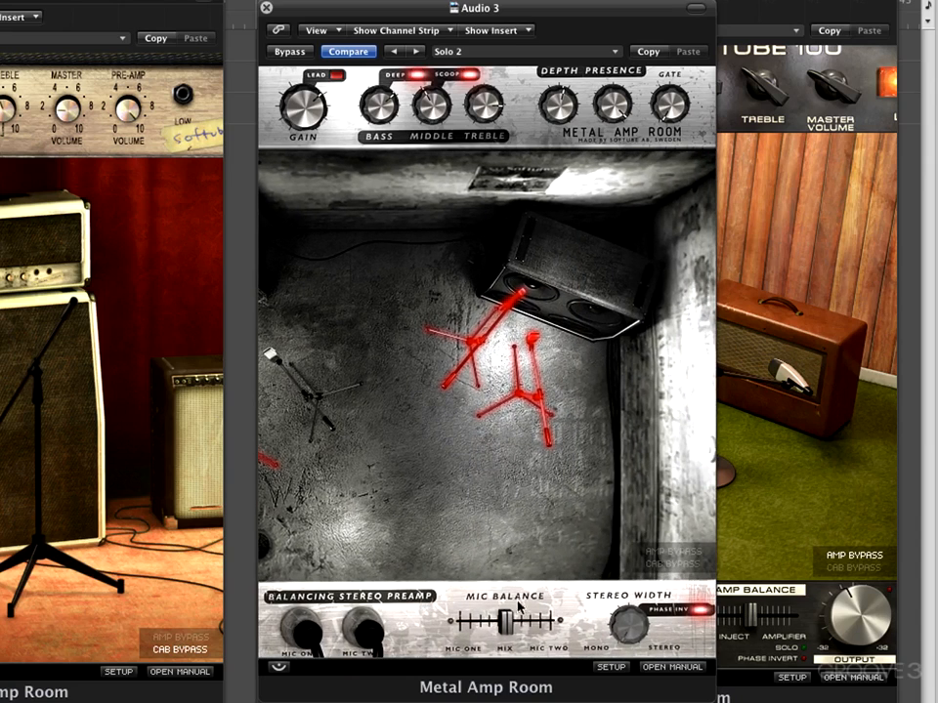
{"action": "left_click", "coordinate": [510, 623]}
{"action": "mouse_move", "coordinate": [511, 622]}
{"action": "left_mouse_down"}
{"action": "mouse_move", "coordinate": [456, 624]}
{"action": "mouse_move", "coordinate": [547, 631]}
{"action": "mouse_move", "coordinate": [492, 625]}
{"action": "mouse_move", "coordinate": [518, 625]}
{"action": "left_mouse_up"}
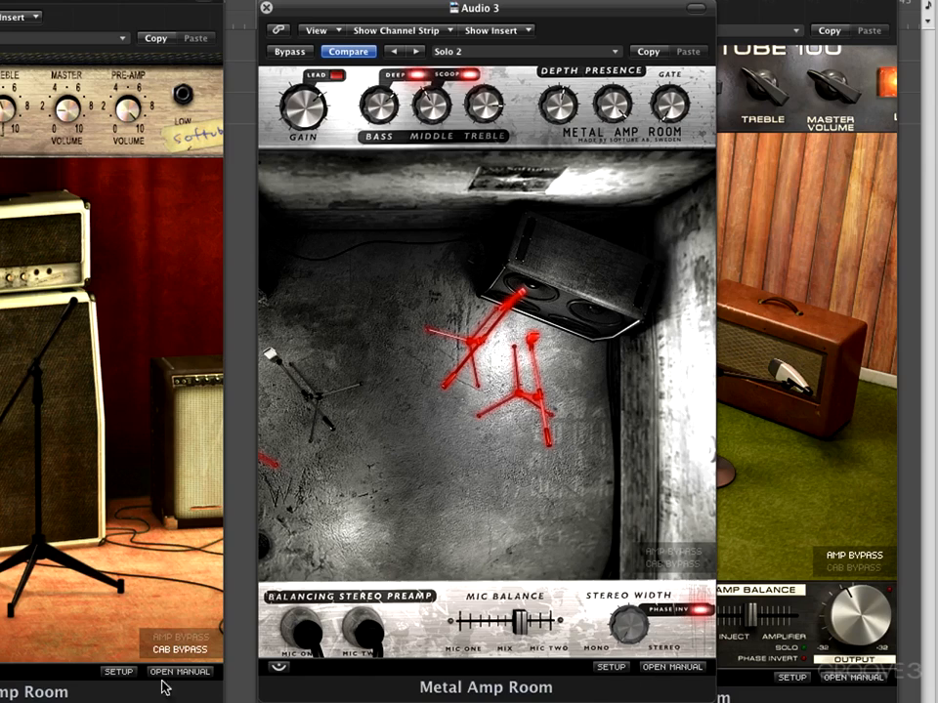
{"action": "left_click", "coordinate": [672, 565]}
{"action": "left_click", "coordinate": [672, 566]}
- Bring the Bass Amp Room to the front and look through its cabinets from the brown combo to the tall cabinet and back
{"action": "left_click", "coordinate": [773, 539]}
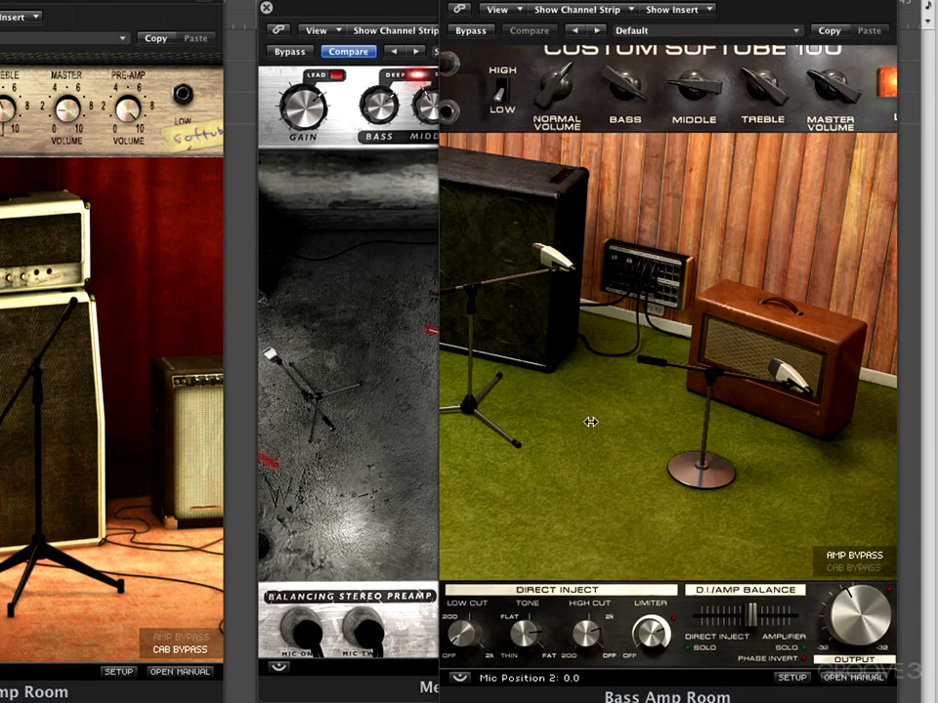
{"action": "left_click_drag", "start_coordinate": [587, 431], "coordinate": [718, 425]}
{"action": "left_click_drag", "start_coordinate": [594, 414], "coordinate": [718, 440]}
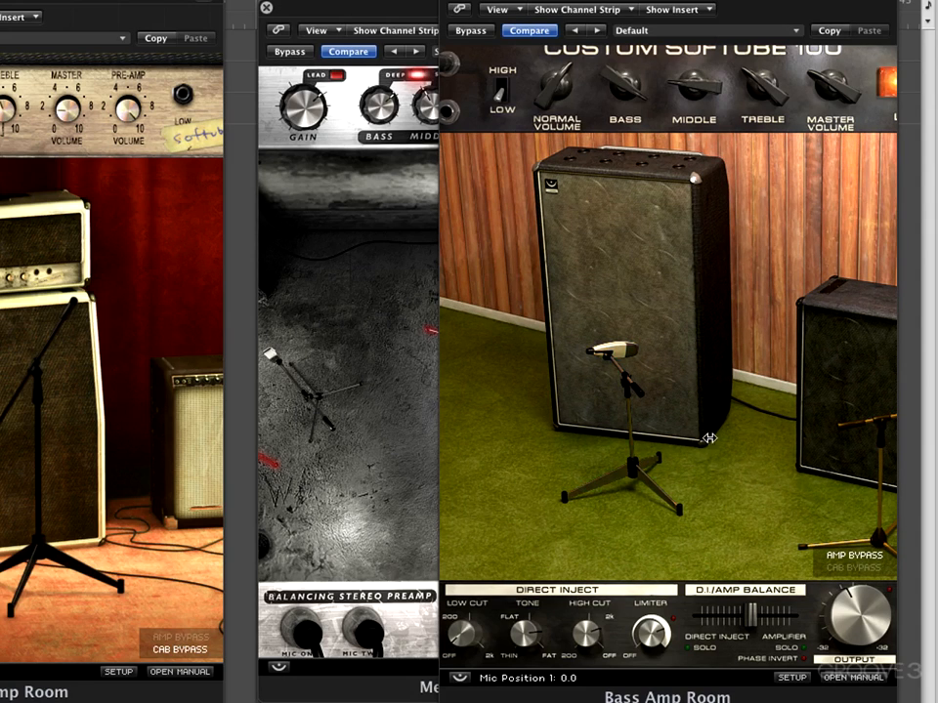
{"action": "left_click_drag", "start_coordinate": [721, 417], "coordinate": [479, 371]}
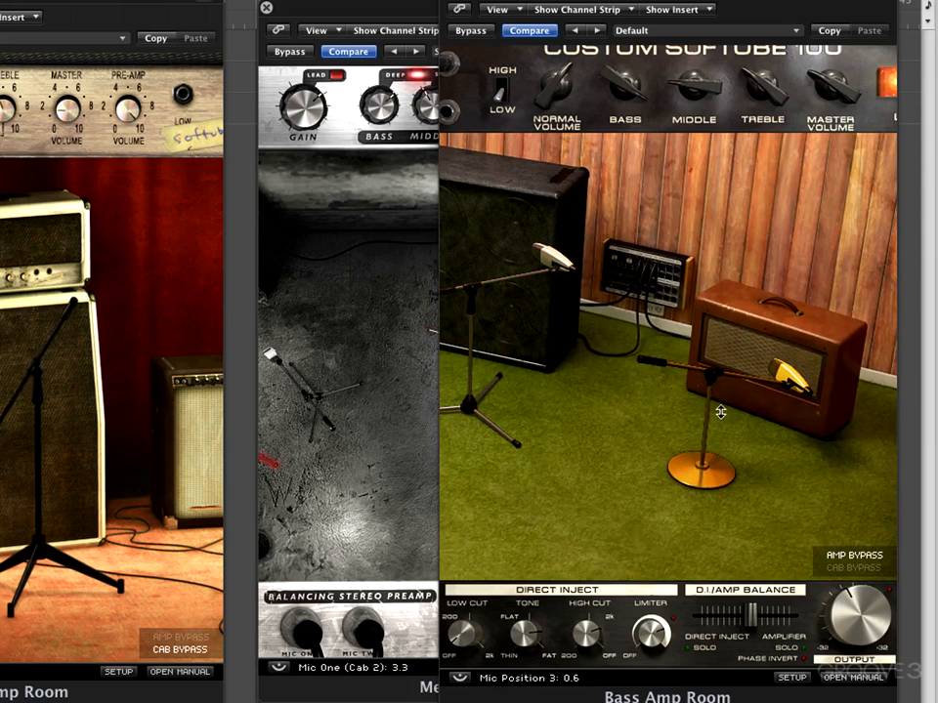
- Reposition the microphone at the brown combo slightly, viewing the tall cabinet in between
{"action": "left_click_drag", "start_coordinate": [705, 416], "coordinate": [676, 410]}
{"action": "left_click_drag", "start_coordinate": [569, 407], "coordinate": [701, 398]}
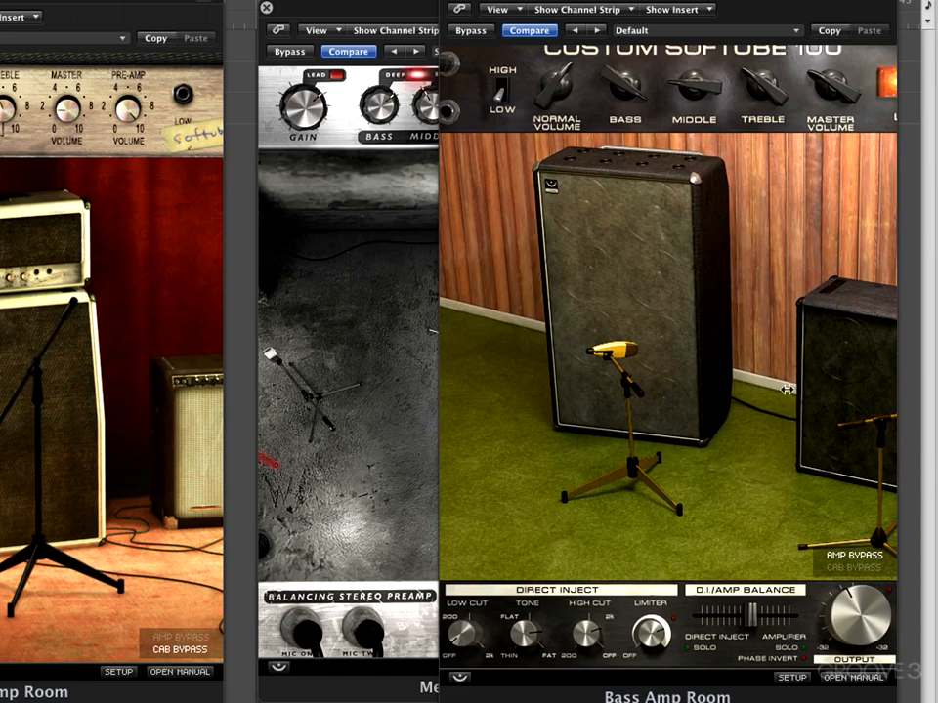
{"action": "left_click_drag", "start_coordinate": [746, 451], "coordinate": [469, 363]}
{"action": "left_click_drag", "start_coordinate": [826, 406], "coordinate": [743, 391]}
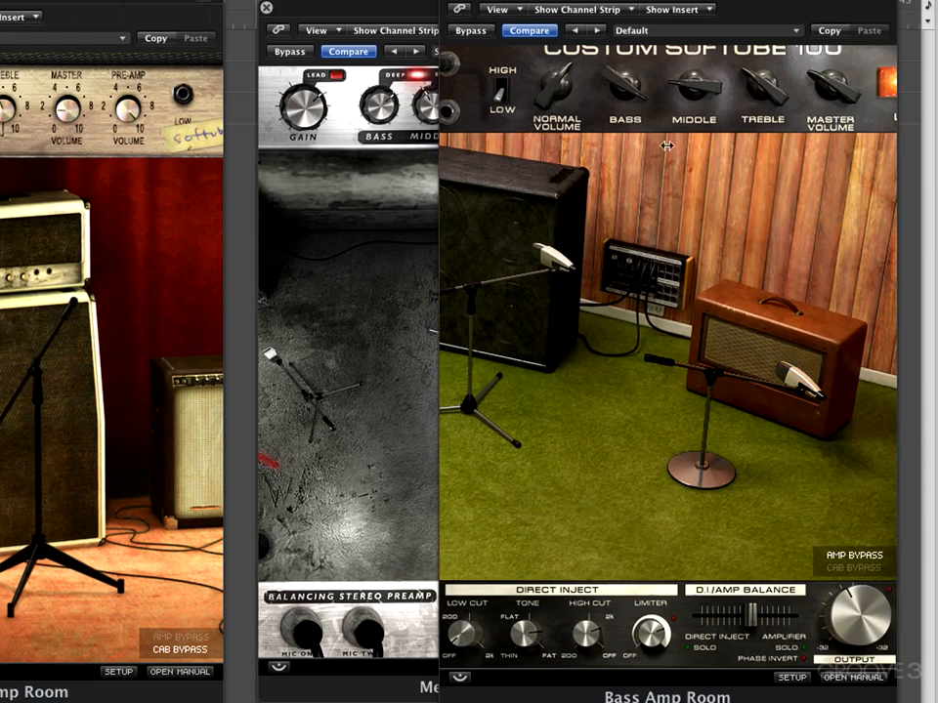
- Set the bass amp's gain switch to High, lower its Normal Volume, and try the D.I./Amp Balance slider
{"action": "left_click", "coordinate": [504, 92]}
{"action": "mouse_move", "coordinate": [549, 79]}
{"action": "left_mouse_down"}
{"action": "mouse_move", "coordinate": [549, 104]}
{"action": "mouse_move", "coordinate": [548, 82]}
{"action": "mouse_move", "coordinate": [559, 95]}
{"action": "left_mouse_up"}
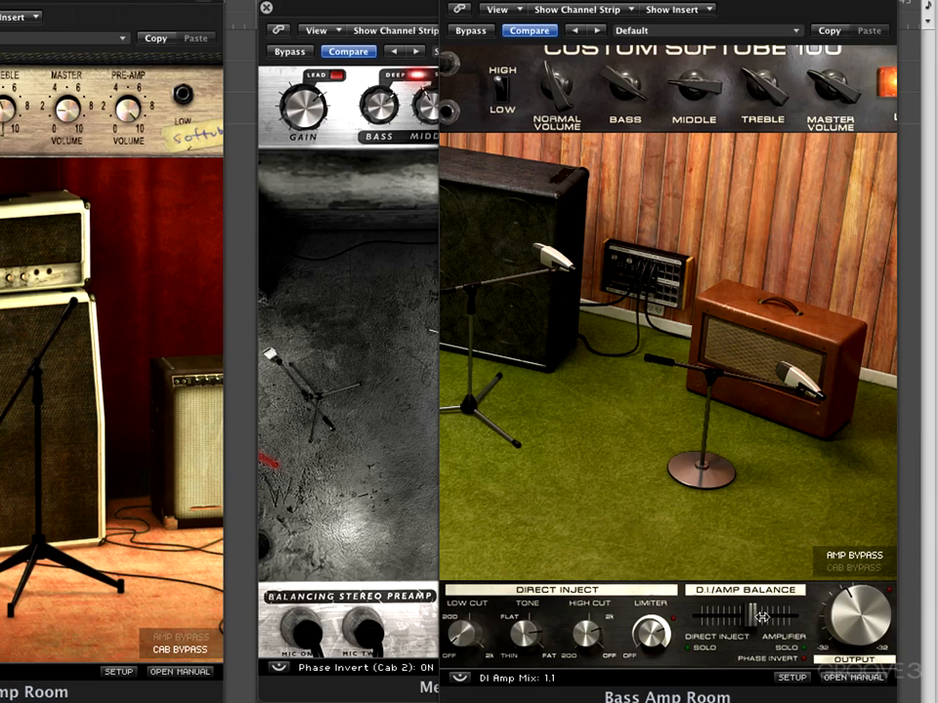
{"action": "left_click_drag", "start_coordinate": [748, 616], "coordinate": [798, 628]}
- Bring the Metal Amp Room window to the front, and return to the Bass Amp Room window
{"action": "left_click", "coordinate": [390, 453]}
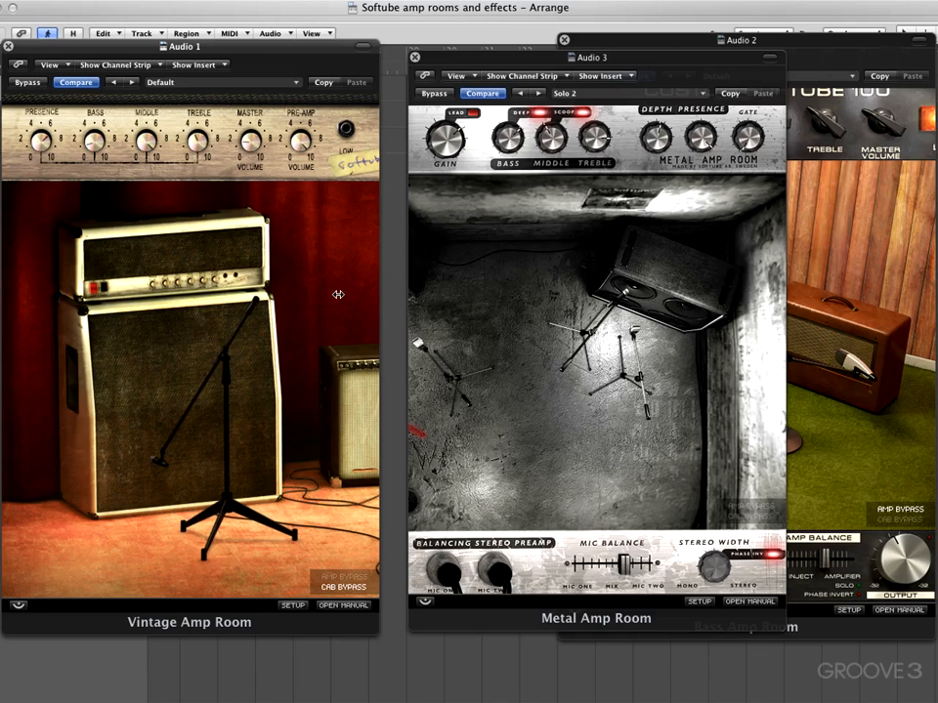
{"action": "left_click", "coordinate": [907, 554]}
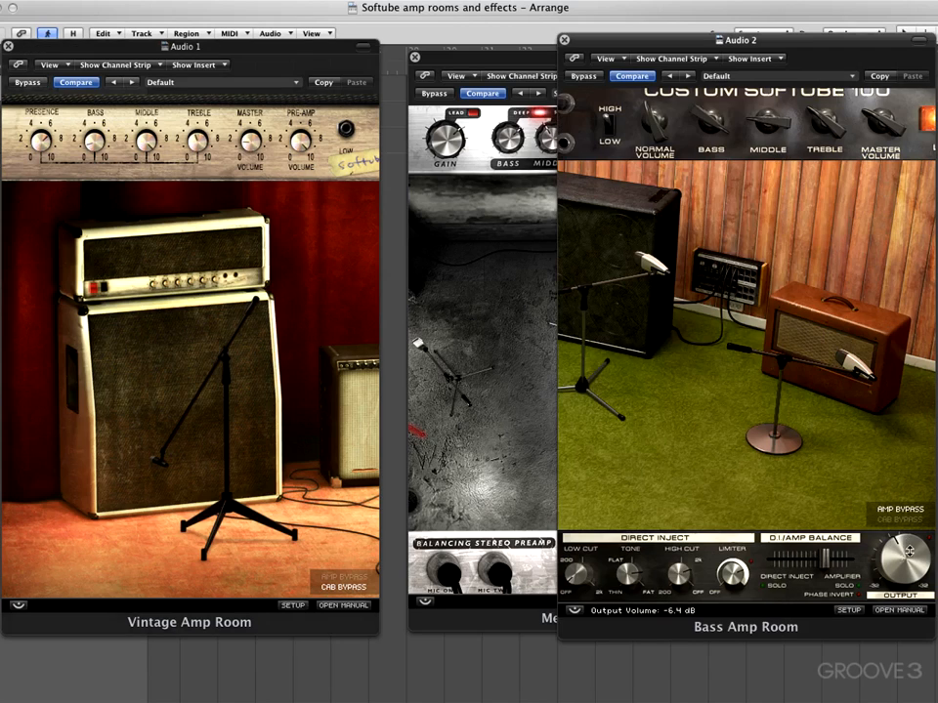